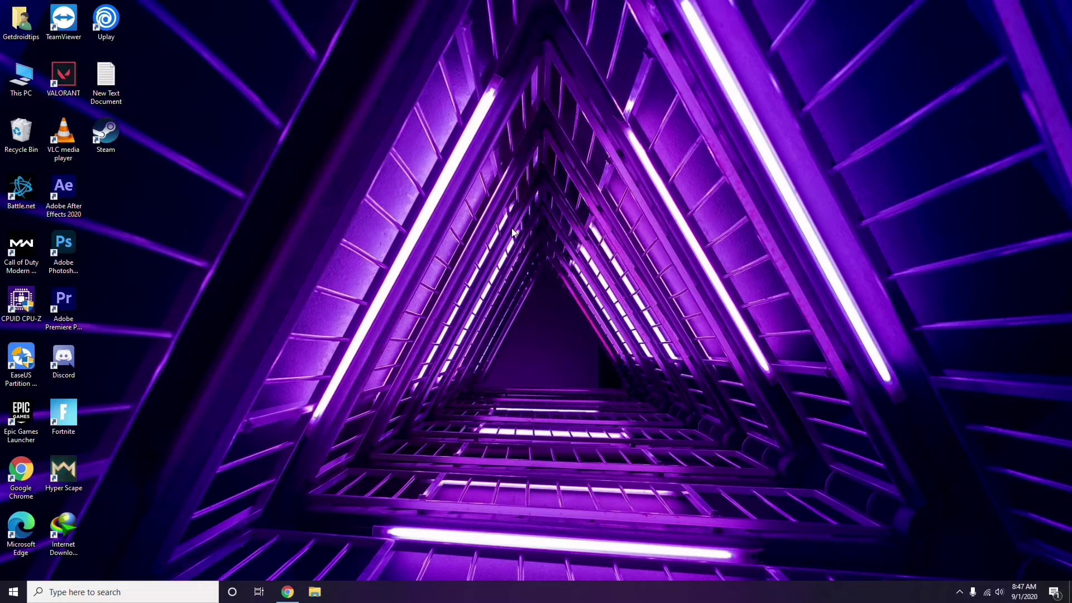
Refresh the desktop, view the hardware categories under Device Manager in Computer Management, and close it.
{"action": "right_click", "coordinate": [407, 156]}
{"action": "left_click", "coordinate": [433, 204]}
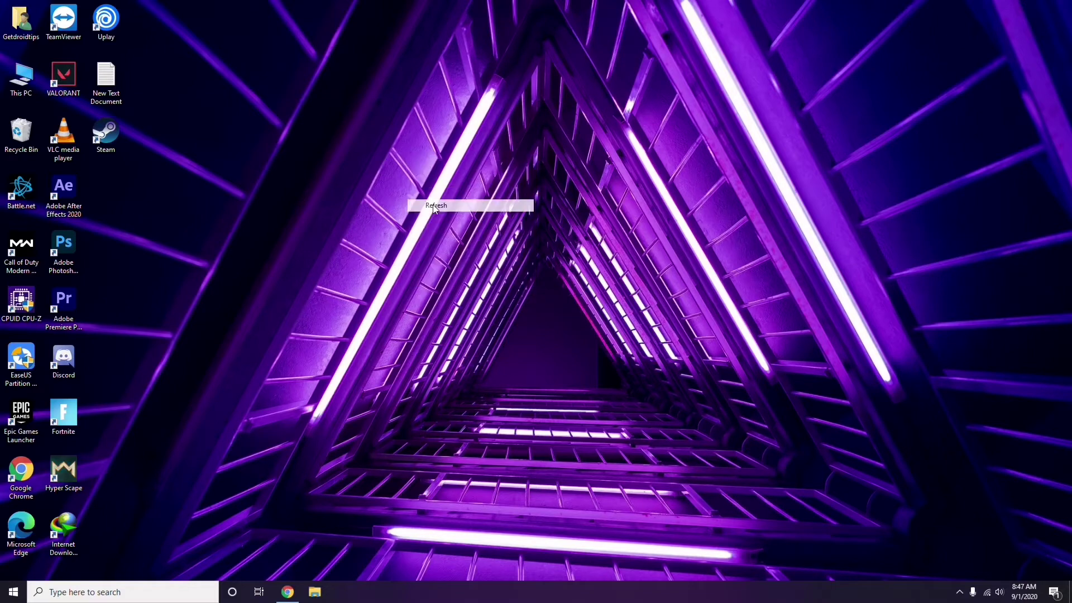
{"action": "right_click", "coordinate": [24, 93]}
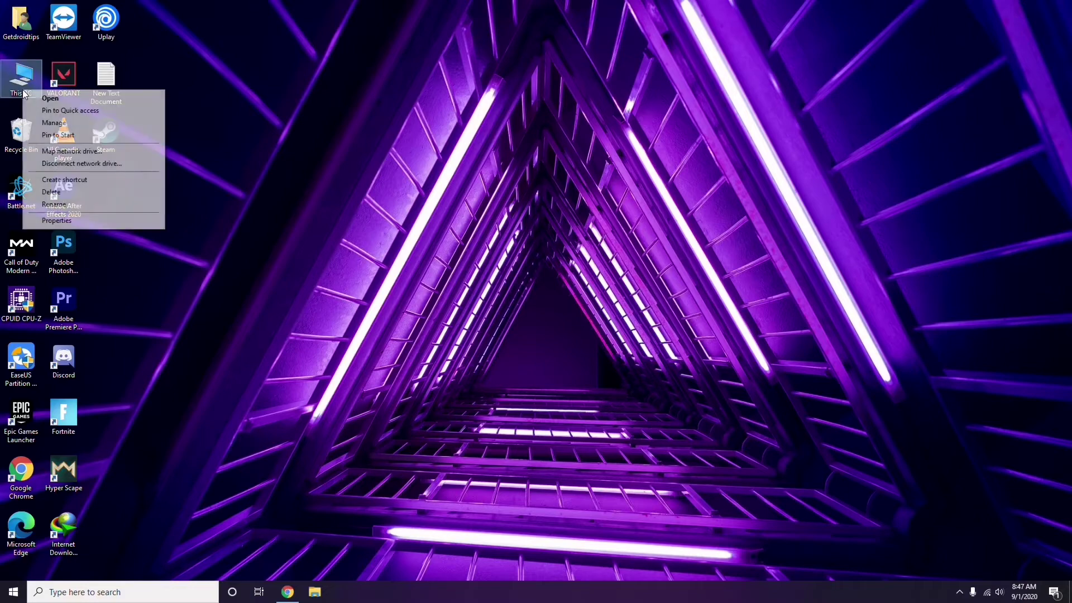
{"action": "left_click", "coordinate": [54, 123]}
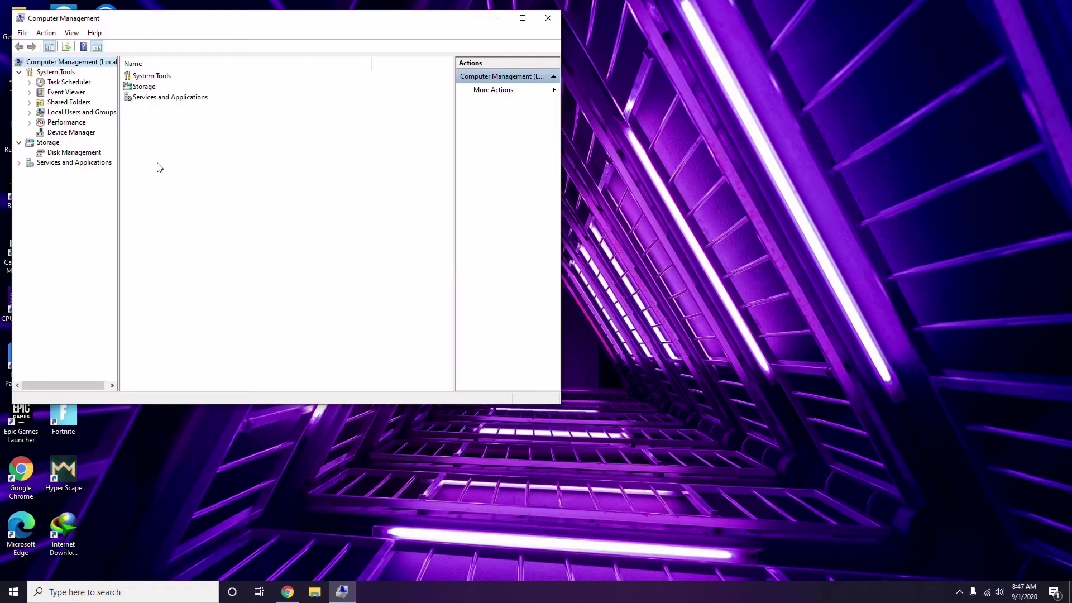
{"action": "left_click", "coordinate": [65, 132]}
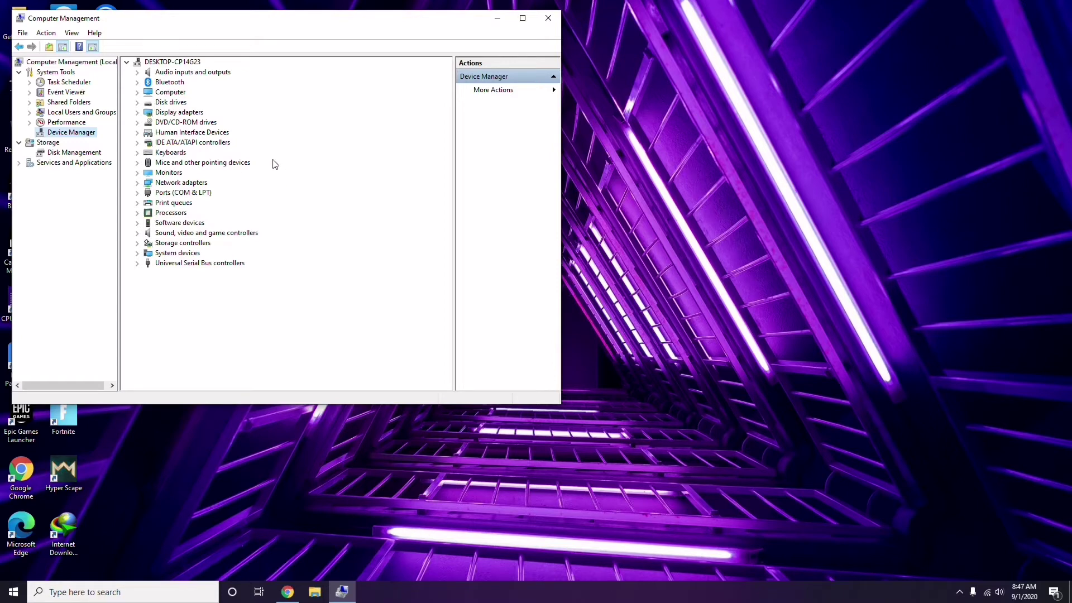
{"action": "left_click", "coordinate": [548, 18]}
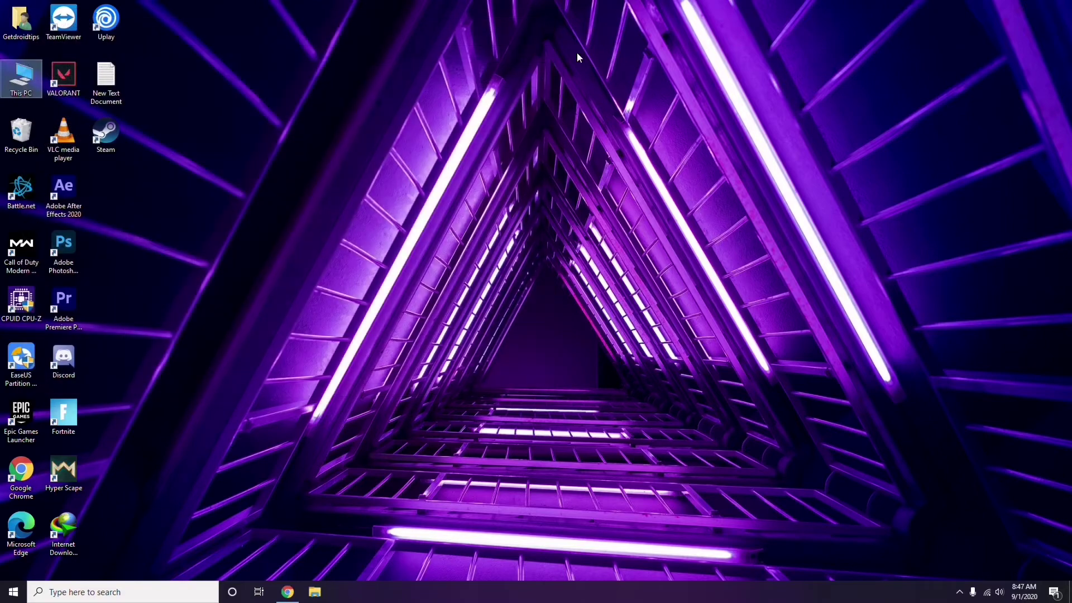
Review the System, Graphics and Display settings and the driver update status in AMD Radeon Software, and close it.
{"action": "left_click", "coordinate": [960, 598]}
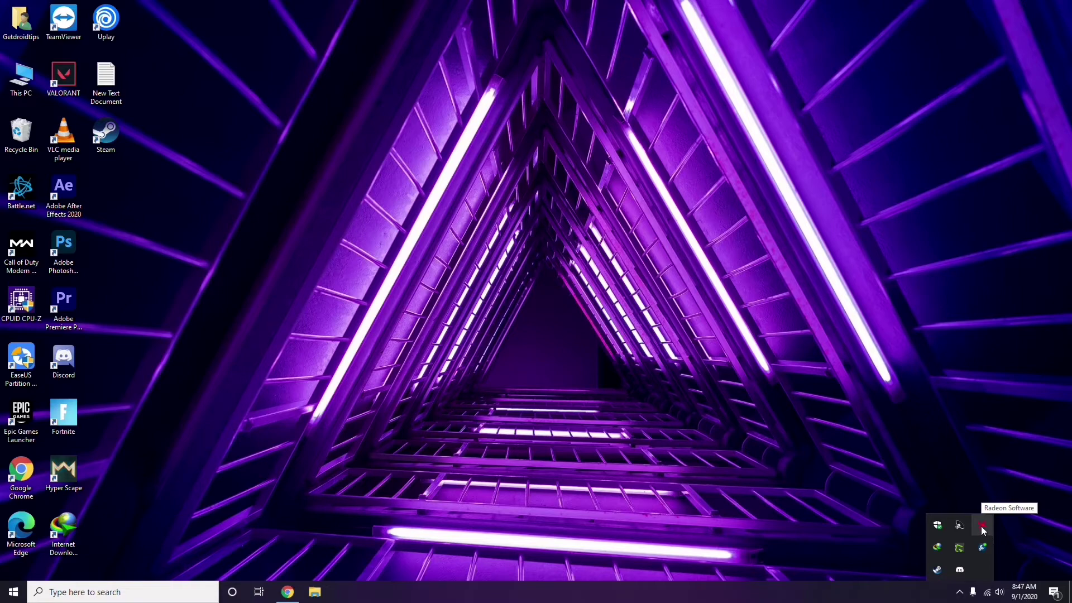
{"action": "left_click", "coordinate": [981, 526]}
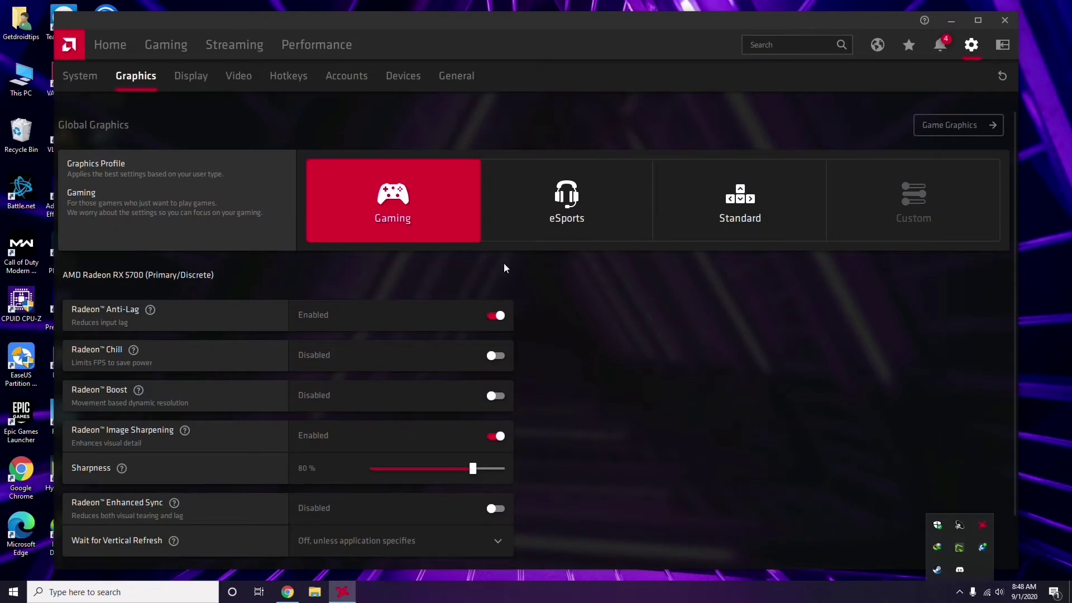
{"action": "left_click", "coordinate": [91, 78]}
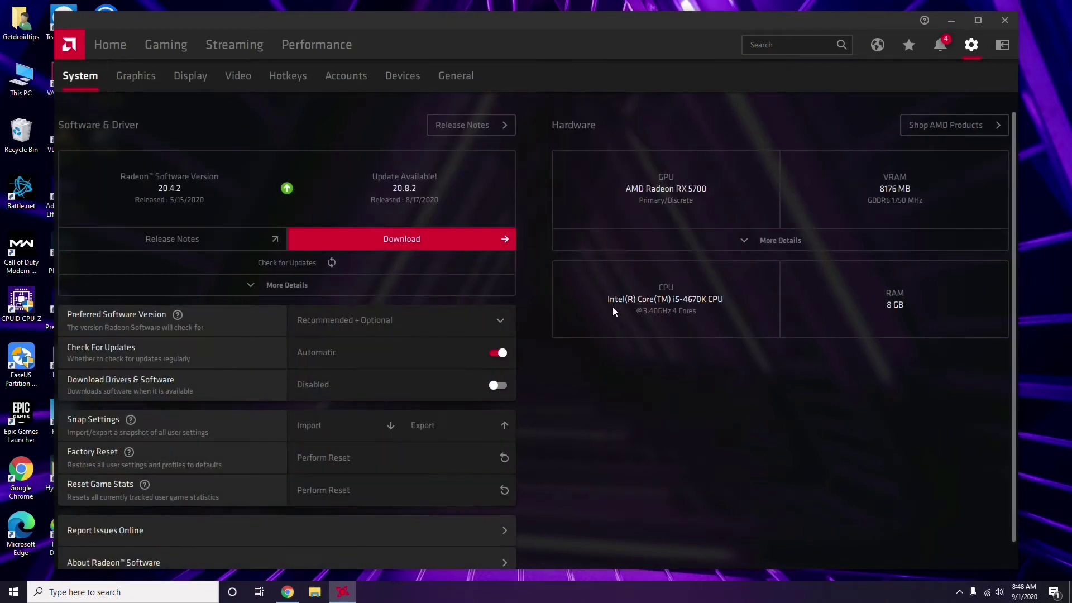
{"action": "left_click", "coordinate": [132, 78]}
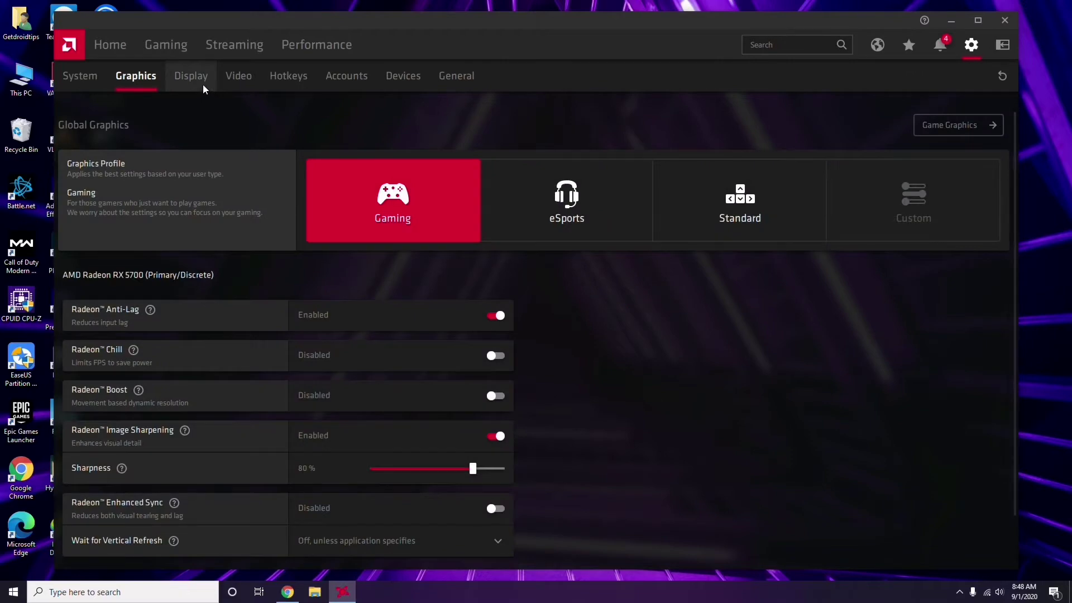
{"action": "left_click", "coordinate": [201, 84]}
{"action": "left_click", "coordinate": [116, 46]}
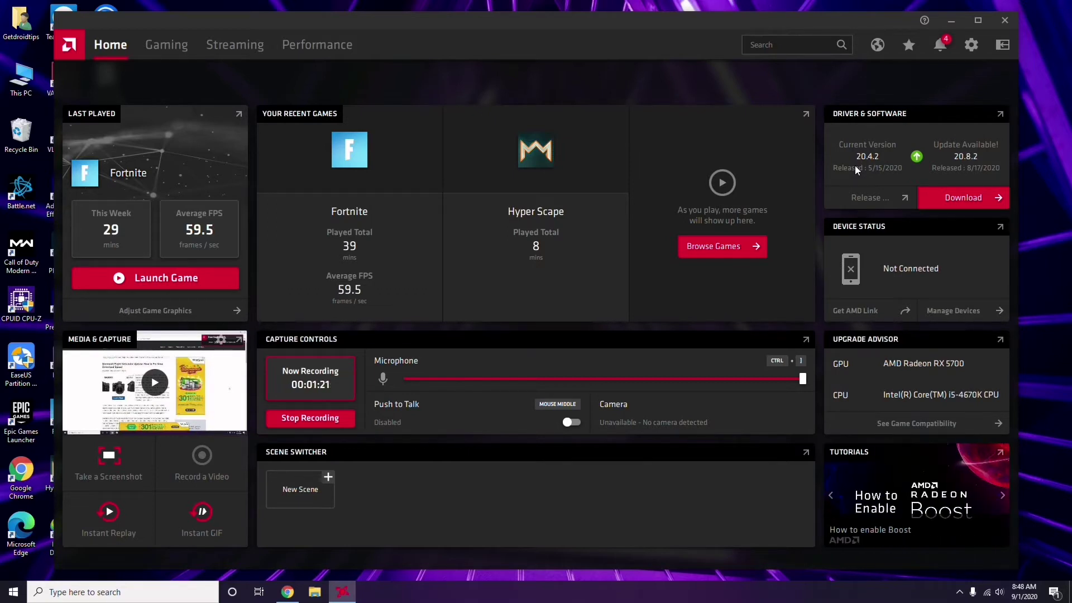
{"action": "left_click", "coordinate": [1010, 22]}
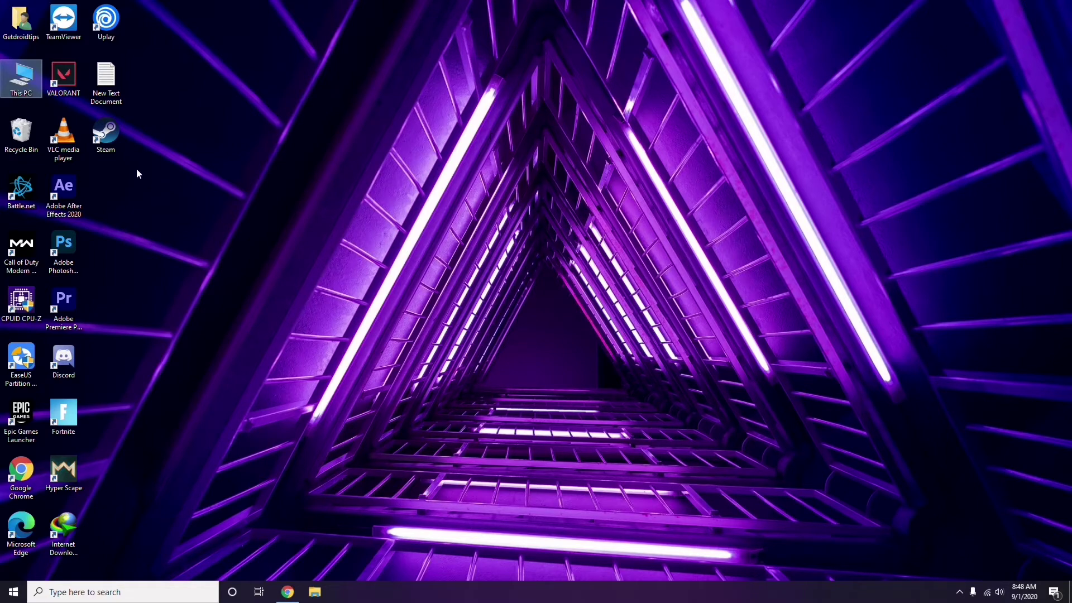
Turn off the Steam Overlay while in-game in Steam's In-Game settings, save the change and close Steam.
{"action": "right_click", "coordinate": [225, 147]}
{"action": "left_click", "coordinate": [248, 194]}
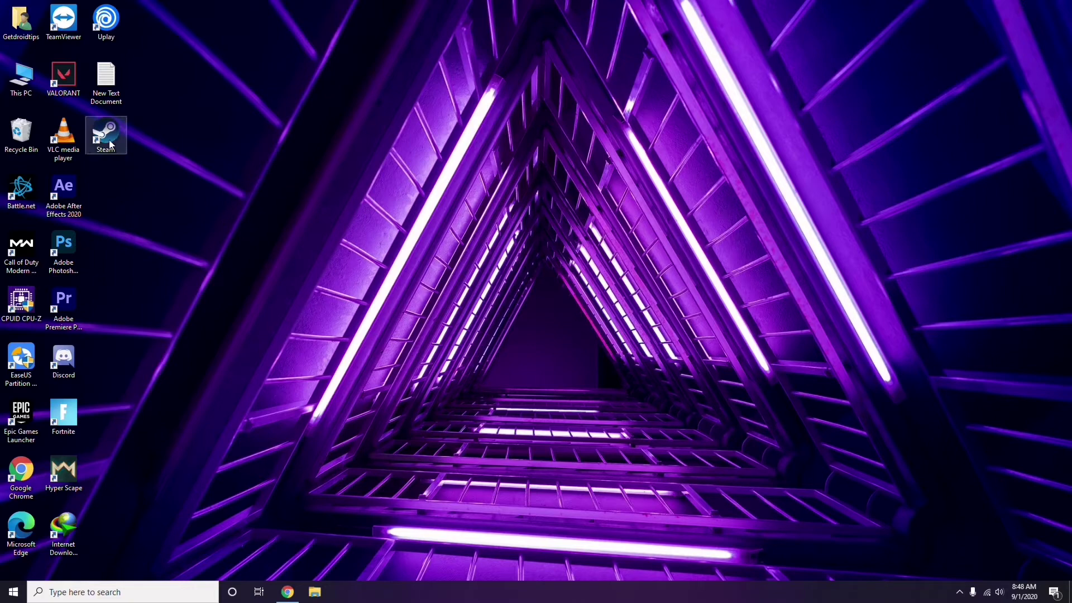
{"action": "double_click", "coordinate": [111, 145]}
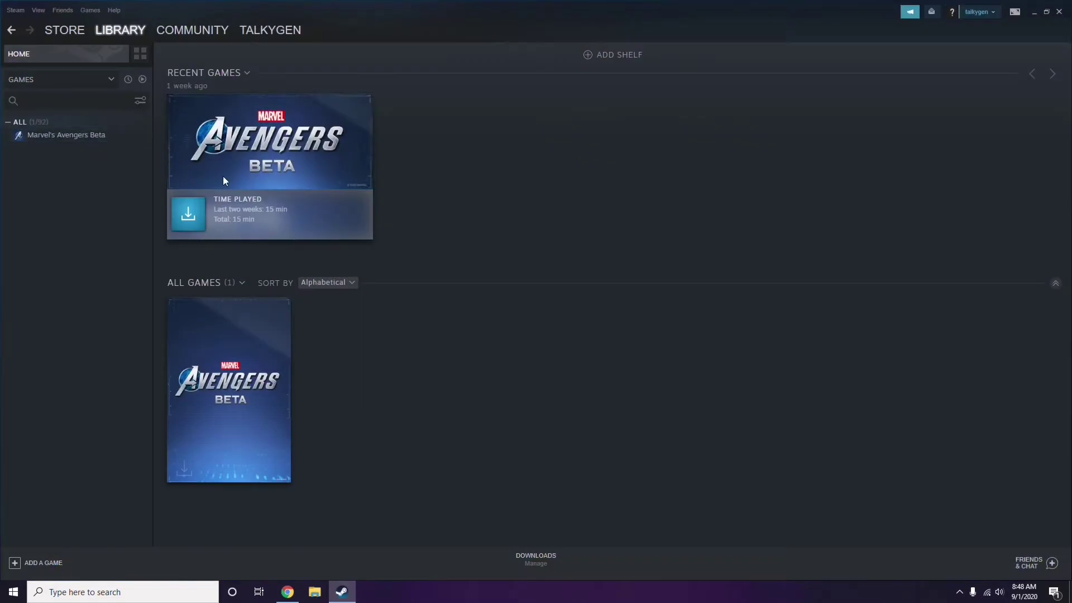
{"action": "left_click", "coordinate": [15, 10]}
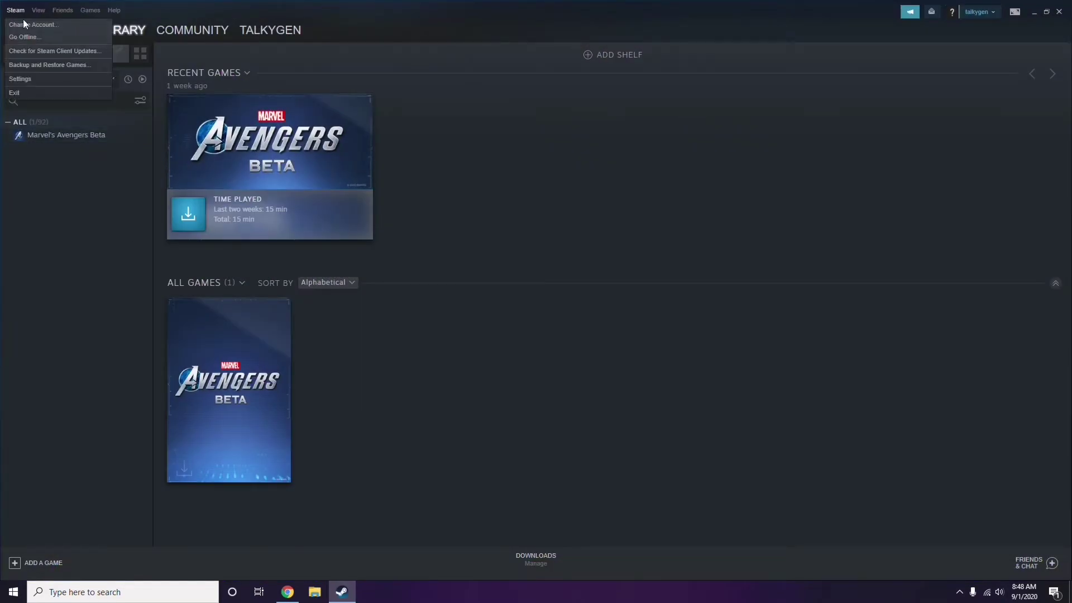
{"action": "left_click", "coordinate": [35, 78]}
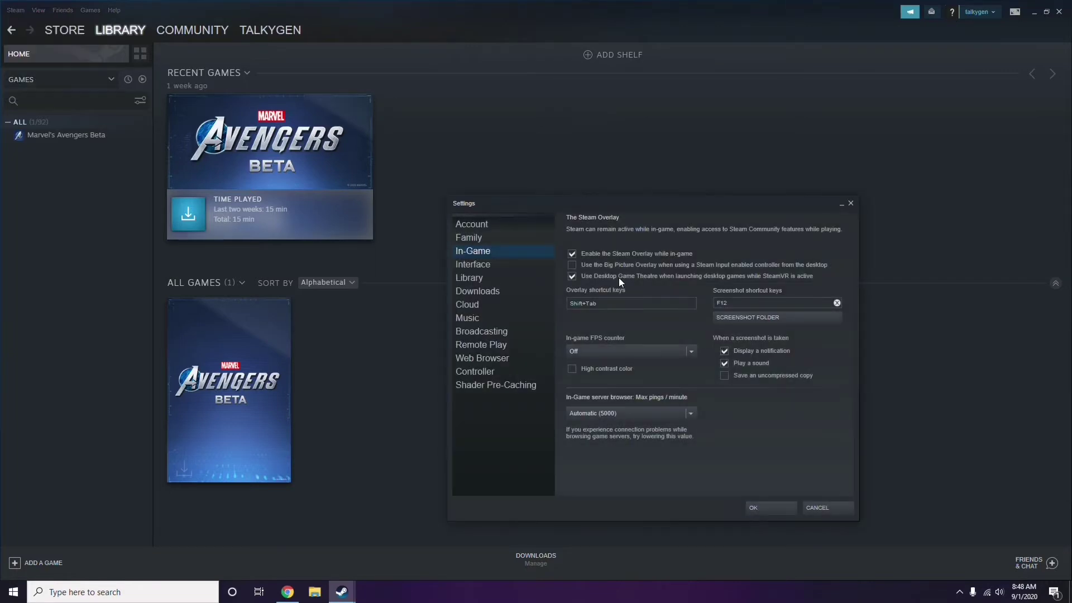
{"action": "left_click_drag", "start_coordinate": [651, 212], "coordinate": [594, 121]}
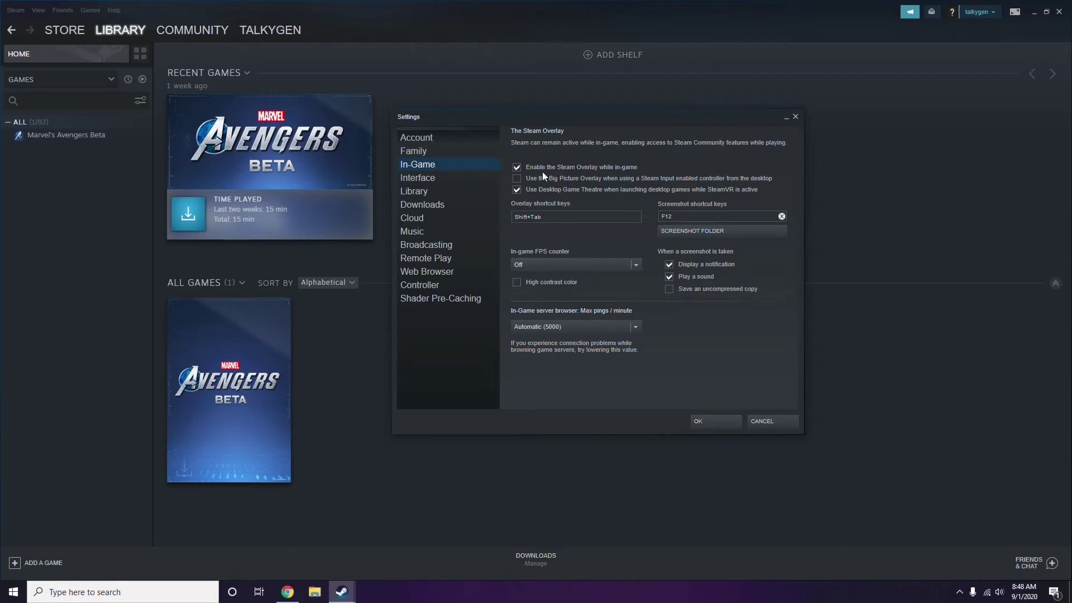
{"action": "left_click", "coordinate": [569, 169]}
{"action": "left_click", "coordinate": [705, 421]}
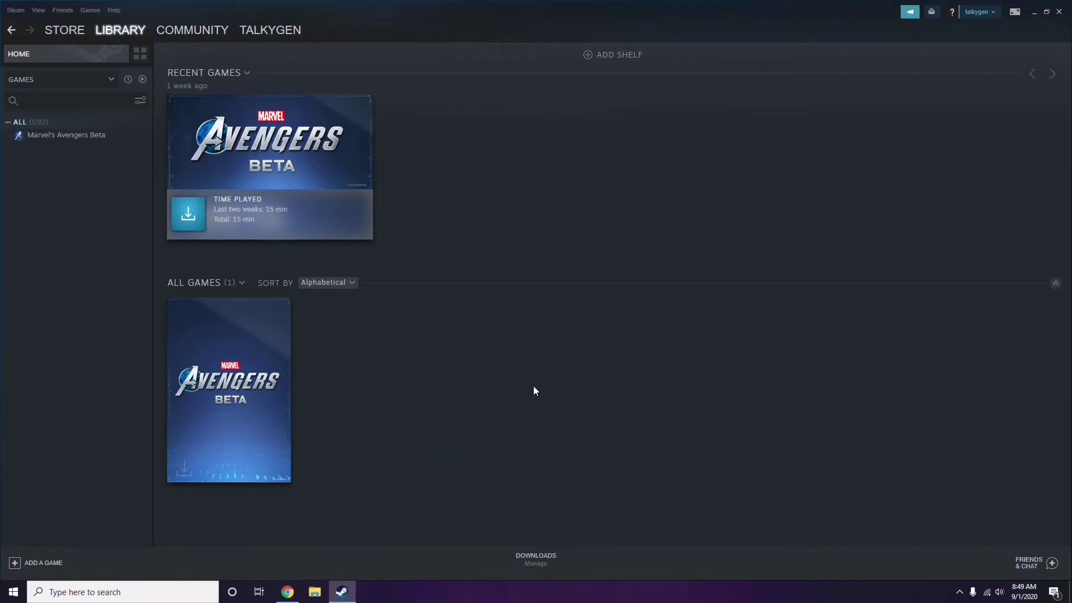
{"action": "left_click", "coordinate": [1059, 11]}
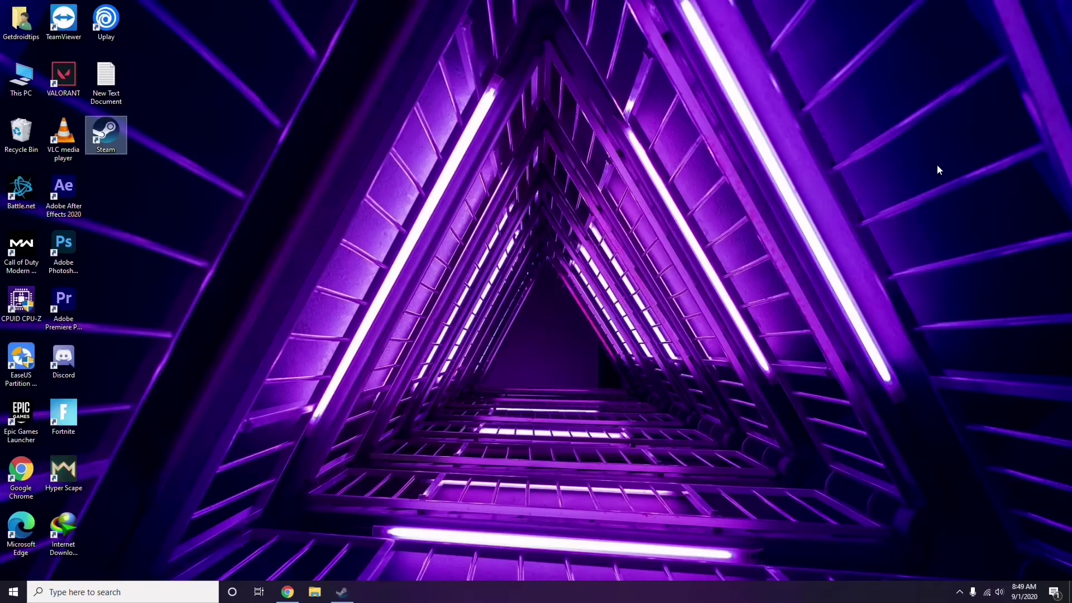
Turn off the OpenH264 Video Codec provided by Cisco Systems, Inc. in Discord's Voice & Video settings.
{"action": "right_click", "coordinate": [439, 184]}
{"action": "left_click", "coordinate": [464, 229]}
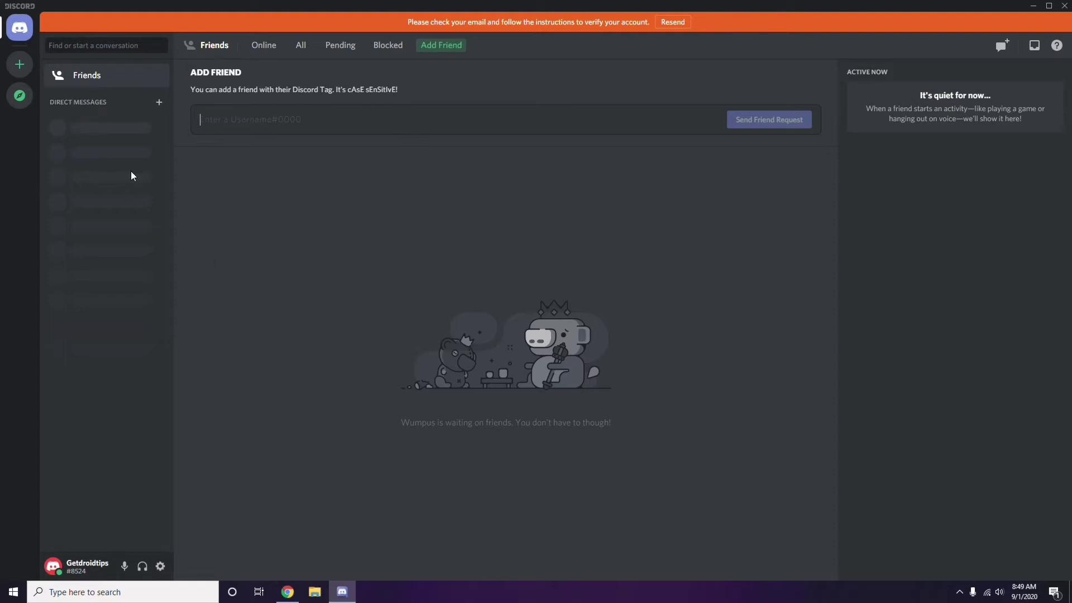
{"action": "left_click", "coordinate": [161, 567]}
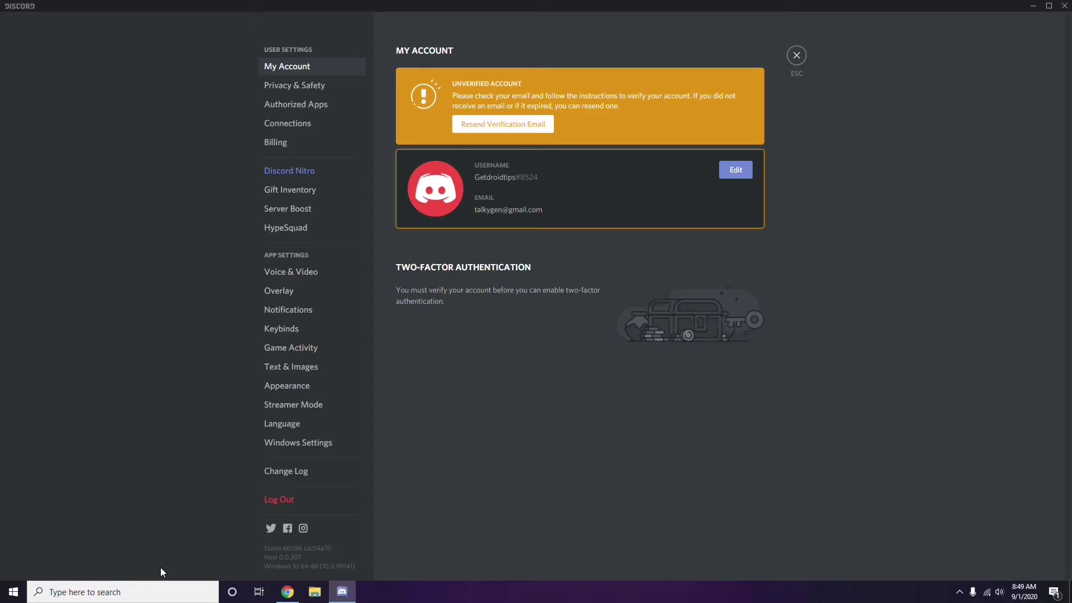
{"action": "left_click", "coordinate": [286, 273]}
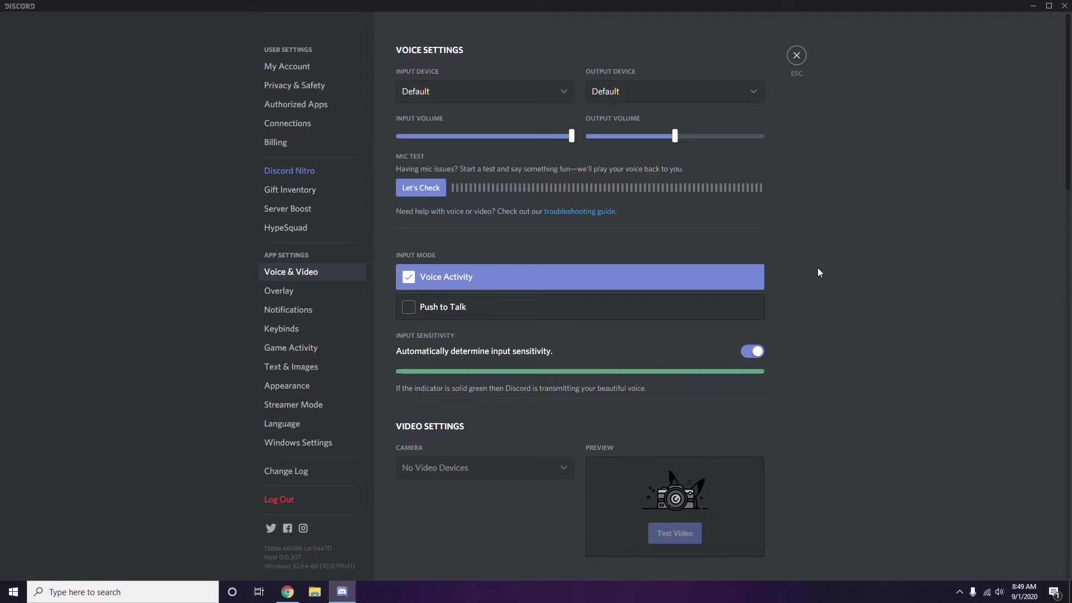
{"action": "scroll", "coordinate": [817, 267], "scroll_direction": "down", "scroll_amount": 2}
{"action": "scroll", "coordinate": [820, 272], "scroll_direction": "down", "scroll_amount": 6}
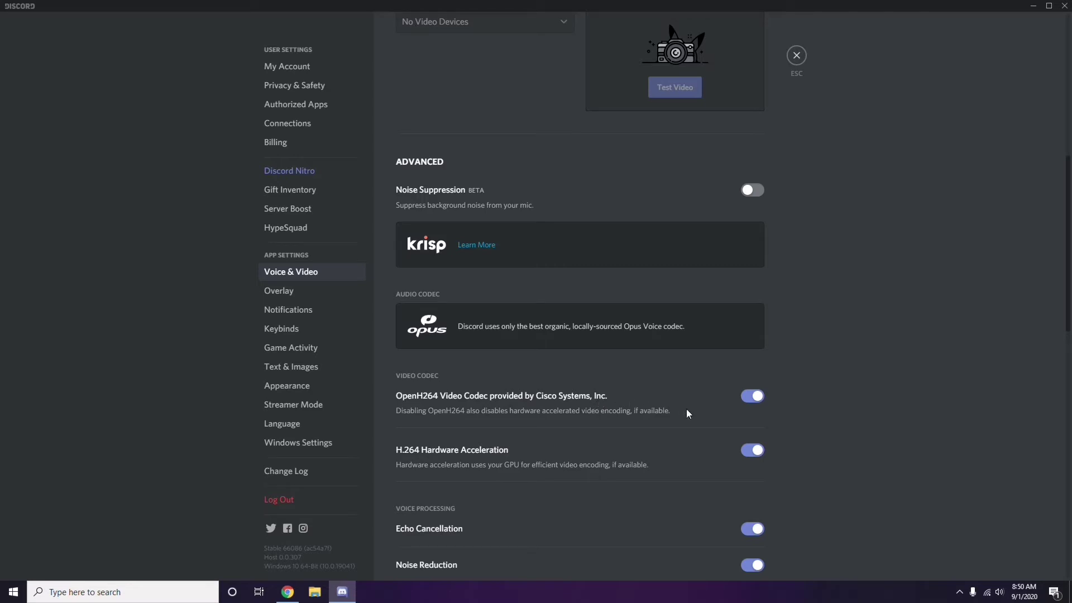
{"action": "left_click", "coordinate": [749, 398]}
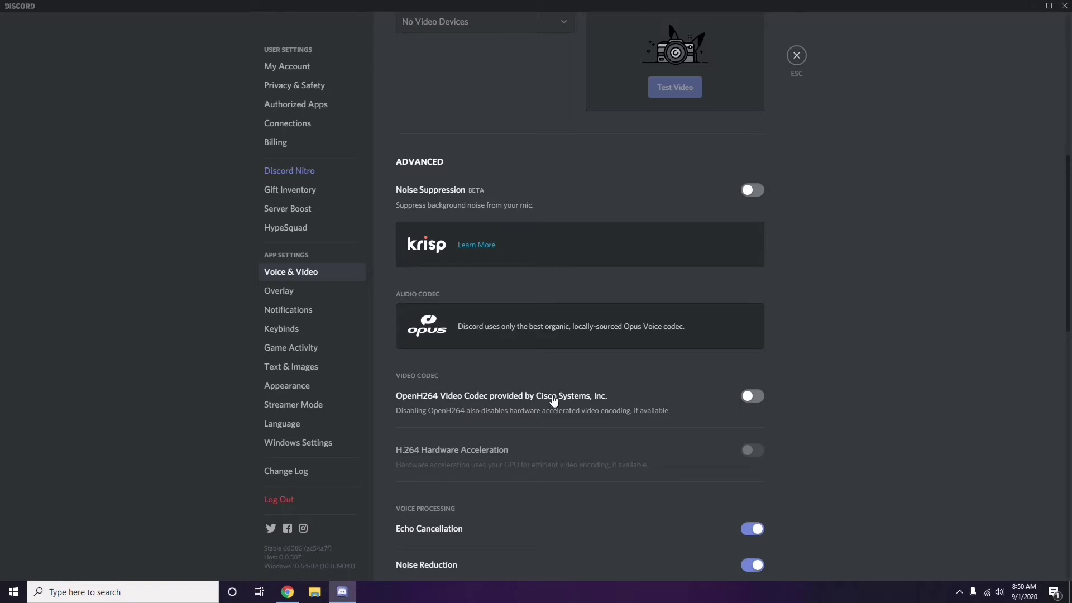
{"action": "scroll", "coordinate": [552, 401], "scroll_direction": "down", "scroll_amount": 2}
{"action": "scroll", "coordinate": [554, 399], "scroll_direction": "down", "scroll_amount": 4}
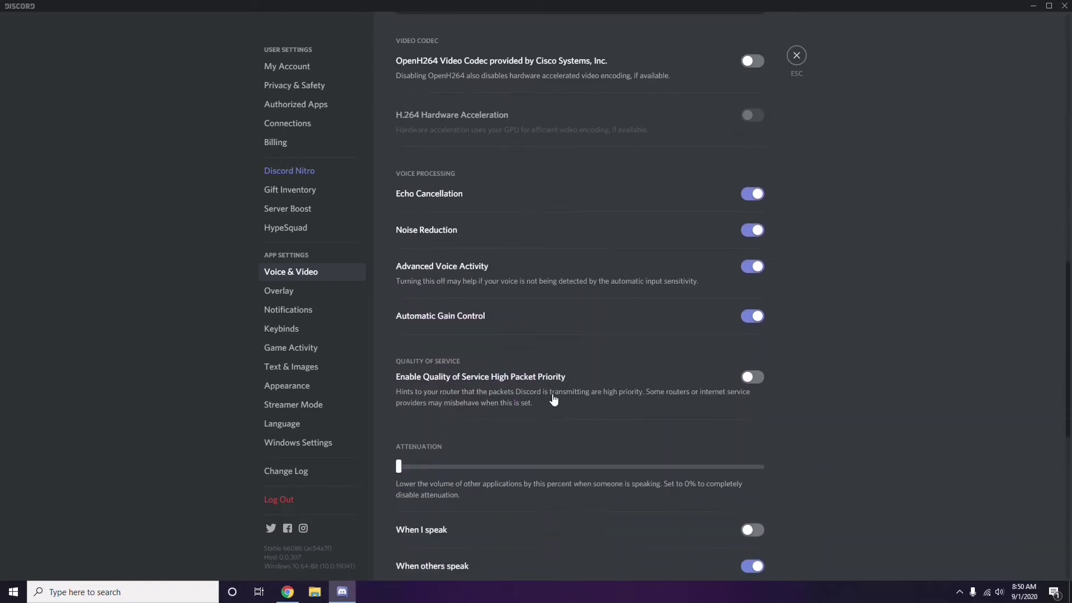
{"action": "scroll", "coordinate": [553, 398], "scroll_direction": "up", "scroll_amount": 1}
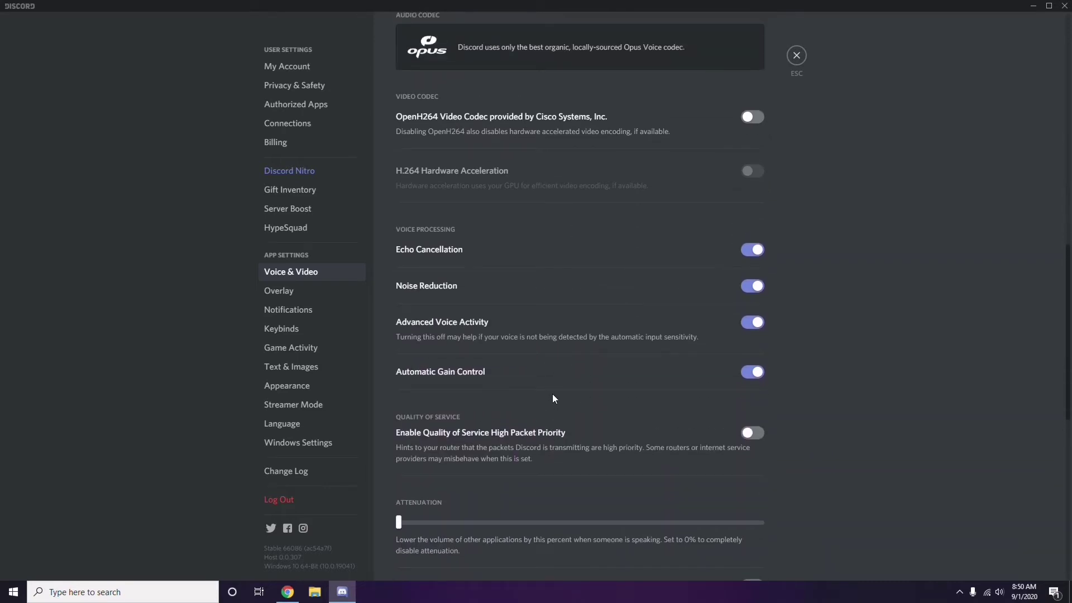
Disable the in-game overlay in Discord's Overlay settings.
{"action": "left_click", "coordinate": [282, 296]}
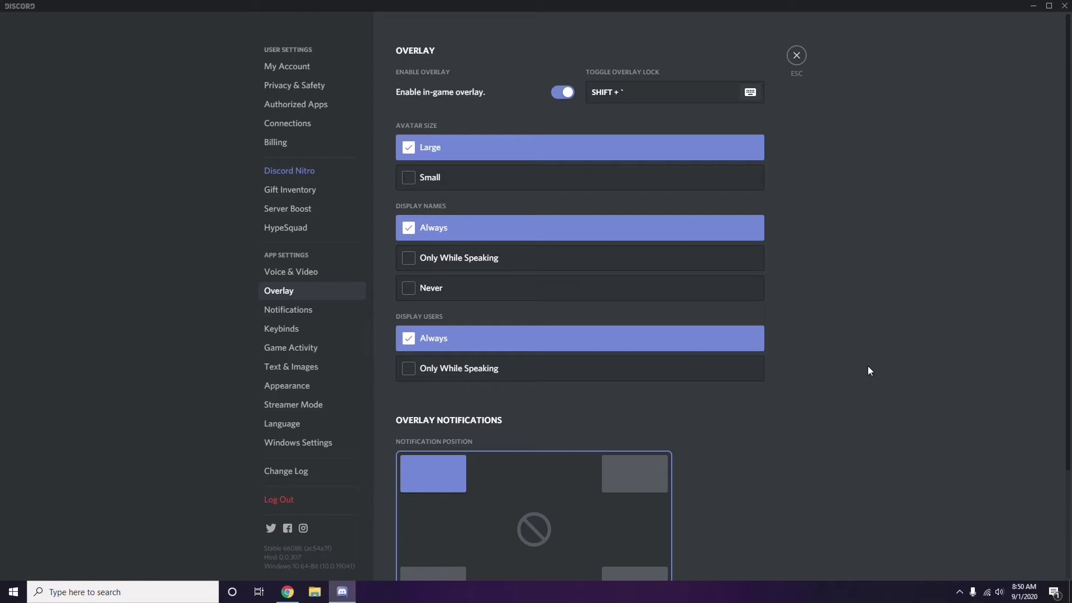
{"action": "scroll", "coordinate": [830, 294], "scroll_direction": "down", "scroll_amount": 1}
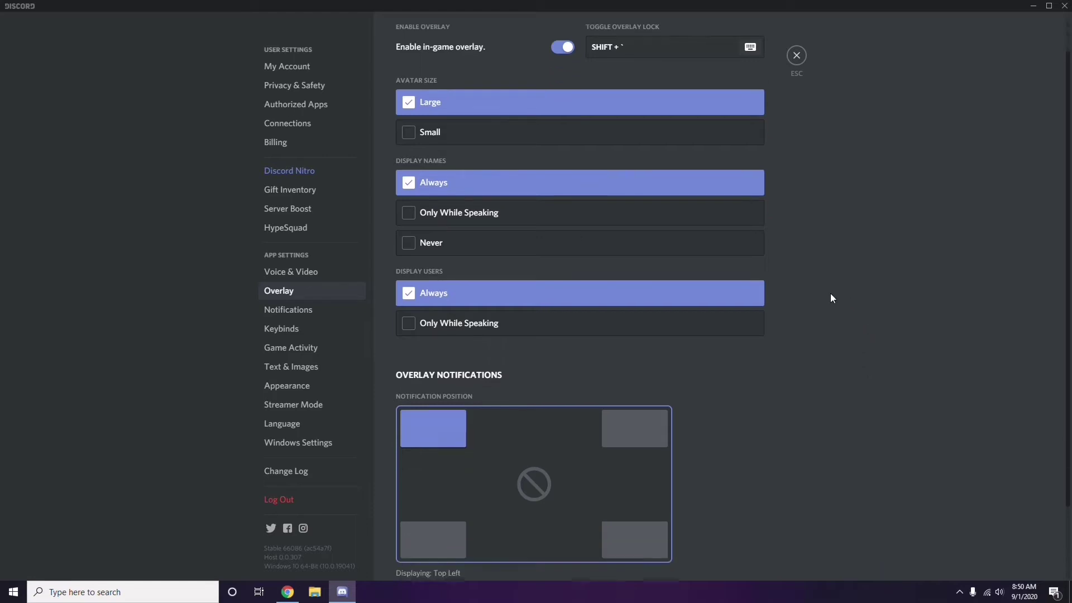
{"action": "scroll", "coordinate": [830, 293], "scroll_direction": "up", "scroll_amount": 1}
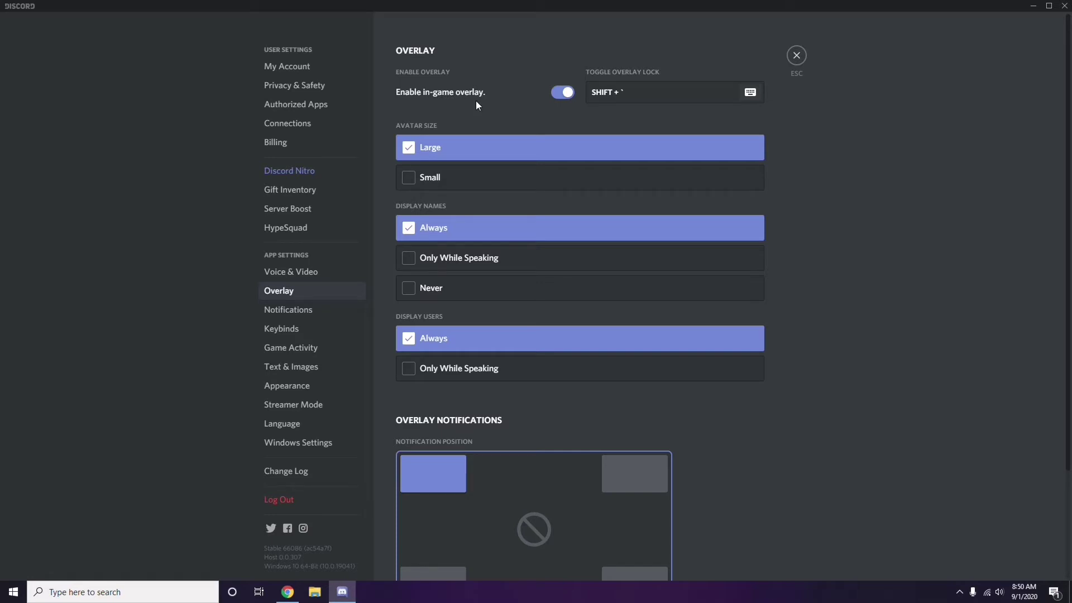
{"action": "left_click", "coordinate": [560, 93]}
Turn off Hardware Acceleration in Discord's Appearance settings, accept the relaunch and minimize Discord.
{"action": "left_click", "coordinate": [295, 390]}
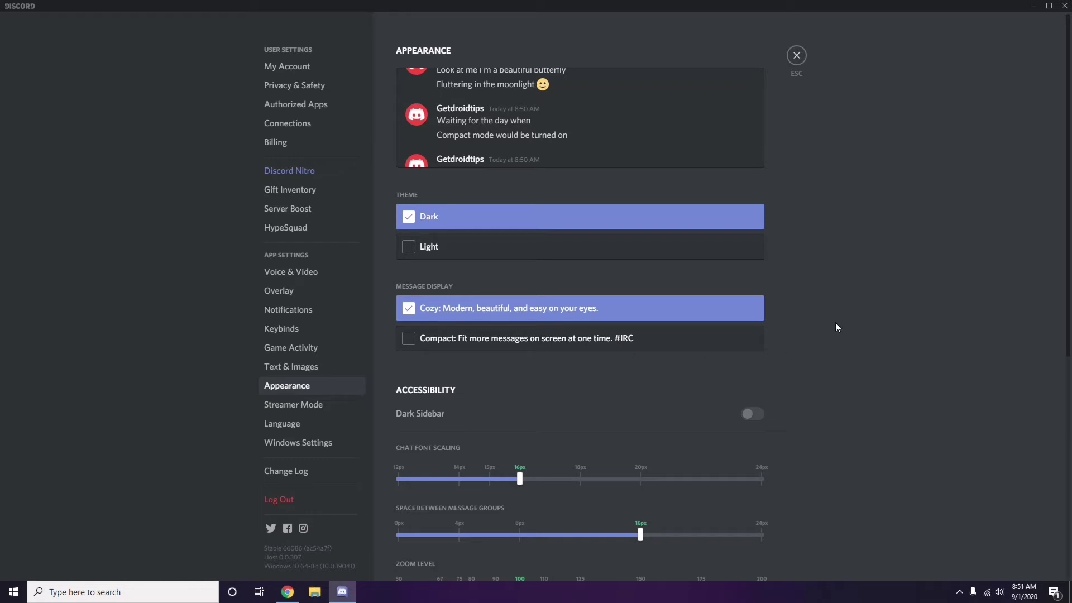
{"action": "scroll", "coordinate": [836, 323], "scroll_direction": "down", "scroll_amount": 6}
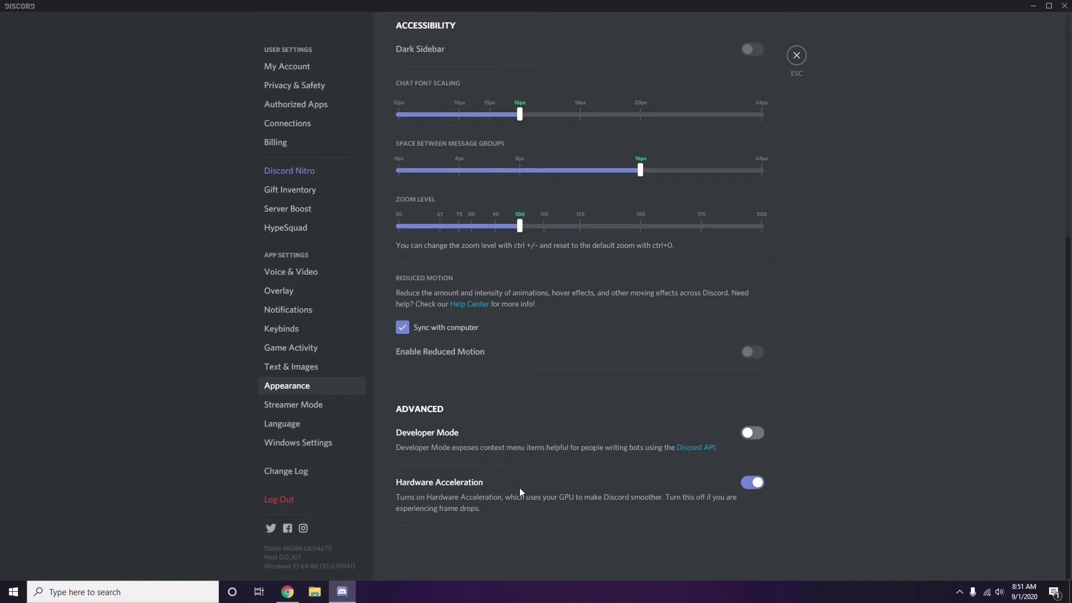
{"action": "left_click", "coordinate": [751, 483]}
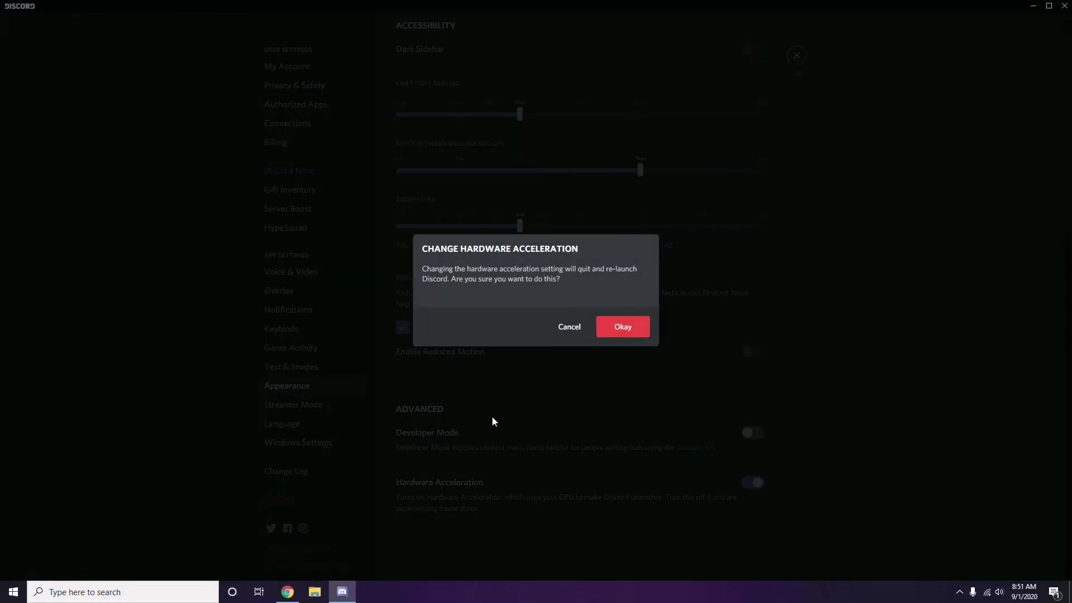
{"action": "left_click", "coordinate": [605, 329]}
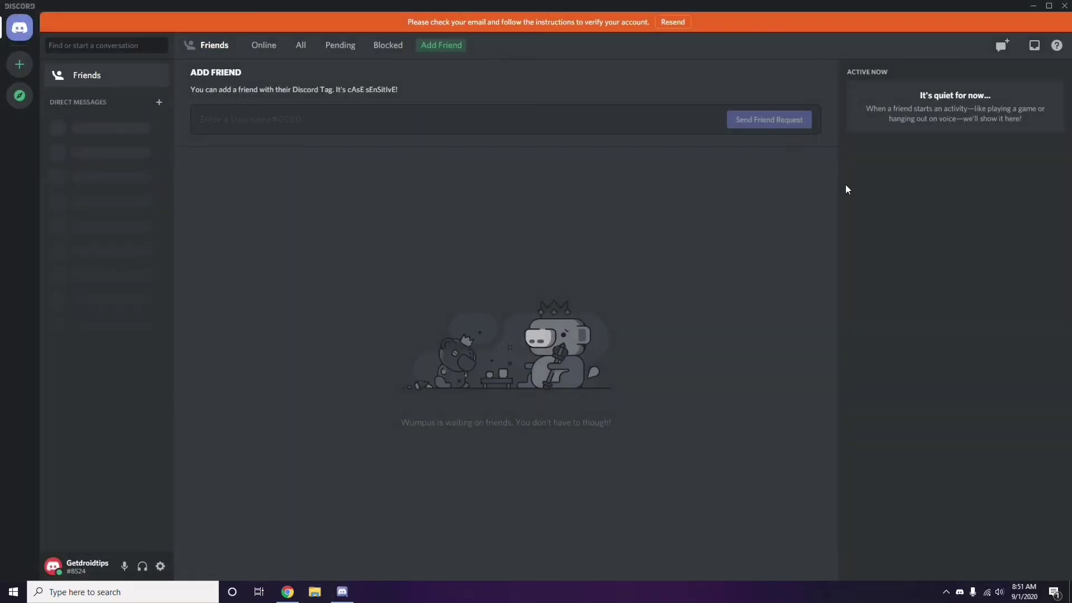
{"action": "left_click", "coordinate": [1033, 6]}
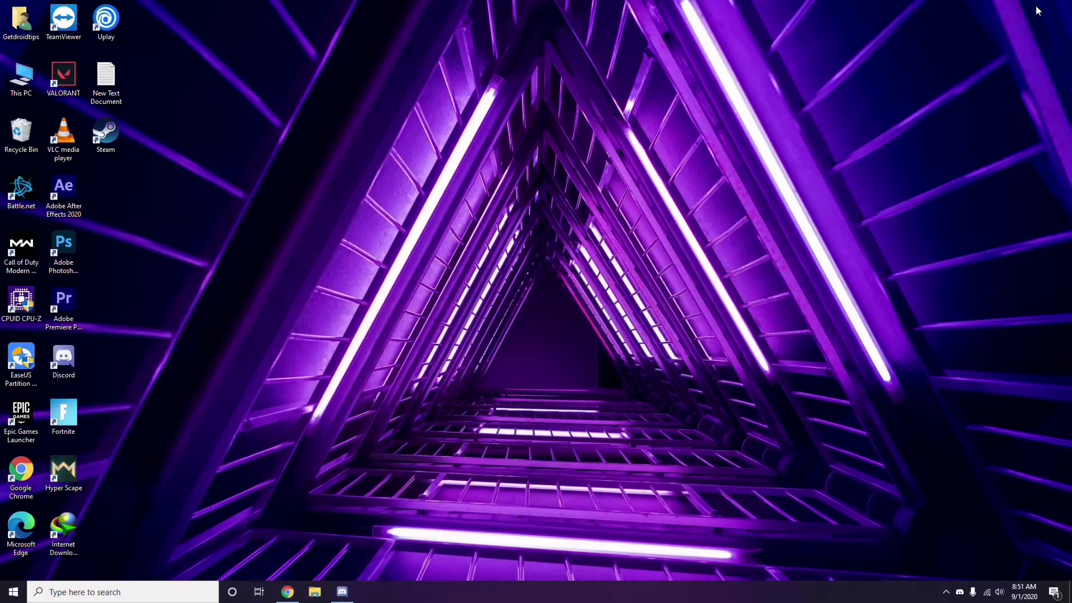
{"action": "right_click", "coordinate": [427, 143]}
{"action": "left_click", "coordinate": [454, 192]}
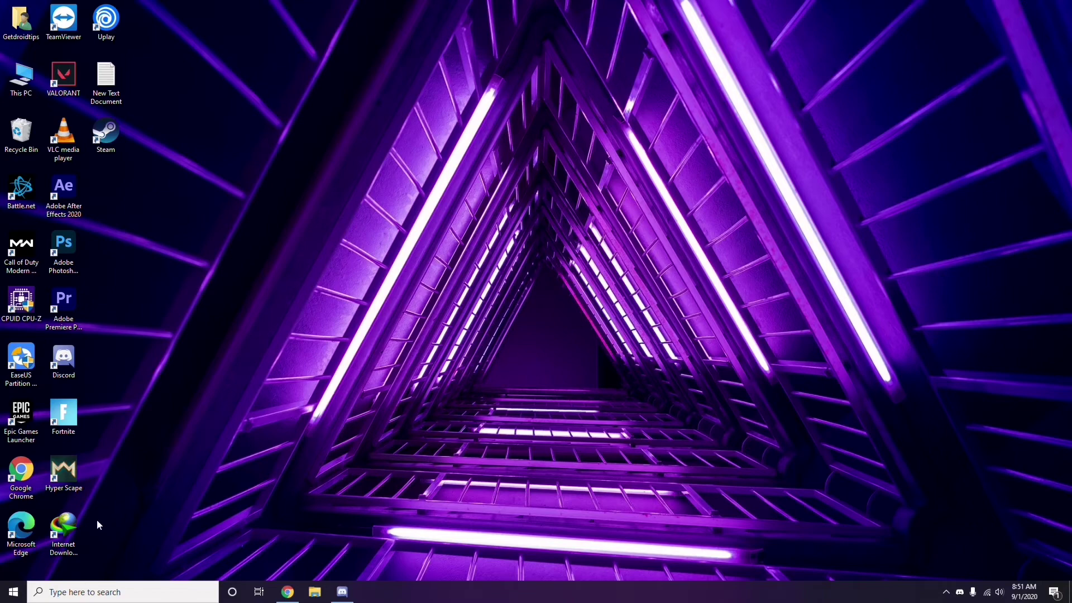
Search Windows for "windows", check the update status in Windows Update settings and close the window.
{"action": "left_click", "coordinate": [86, 594]}
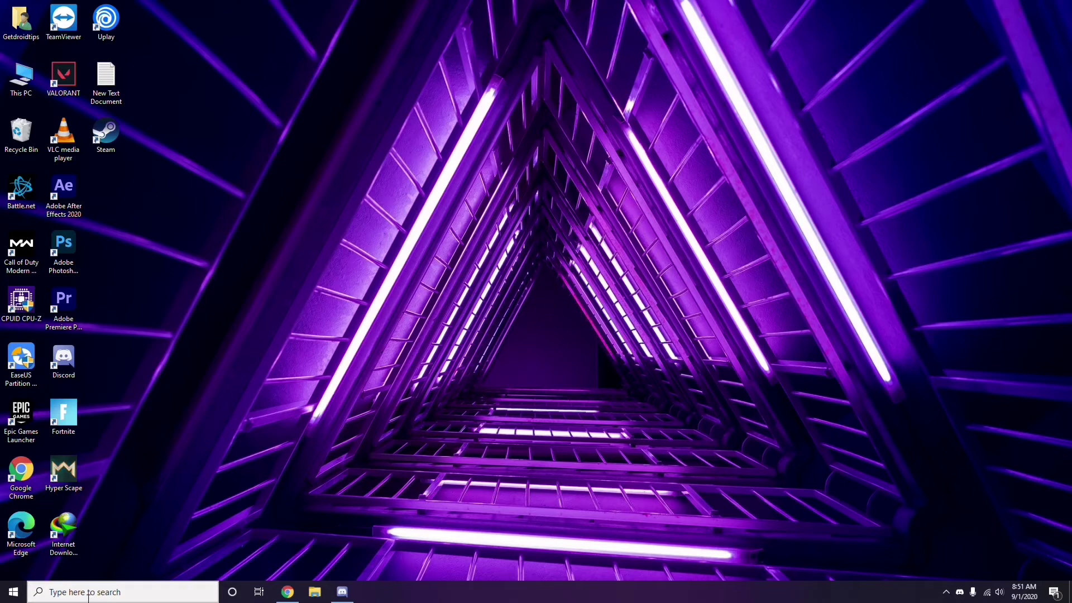
{"action": "type", "text": "wi"}
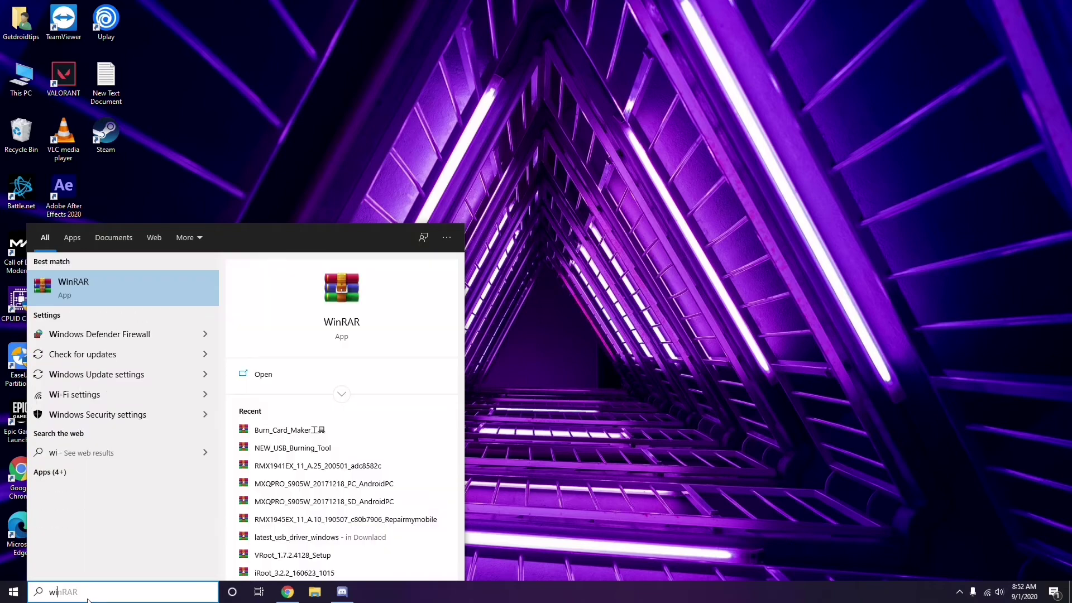
{"action": "type", "text": "ndows"}
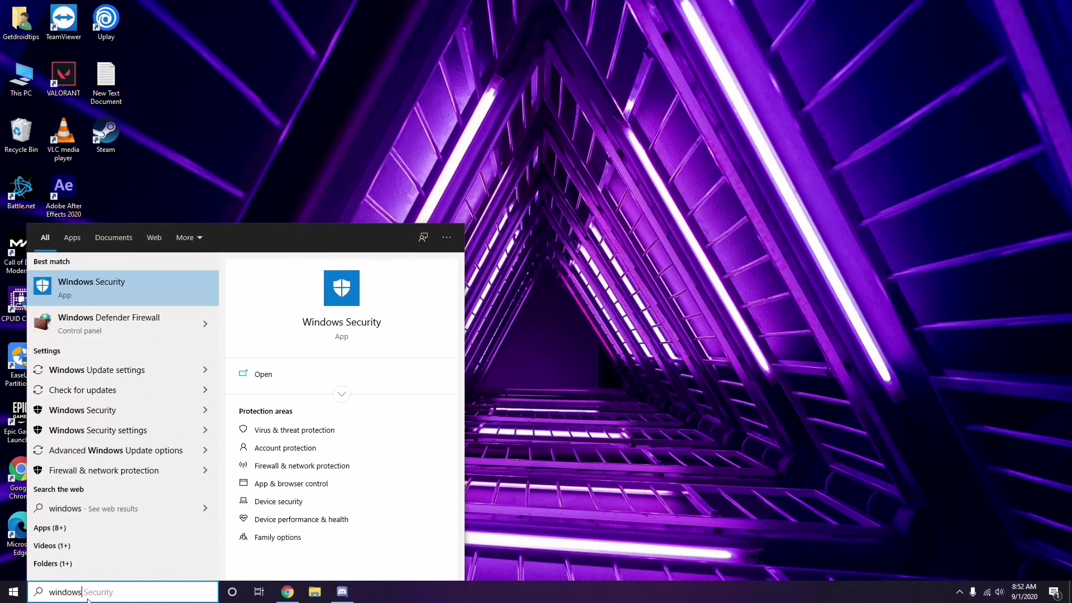
{"action": "left_click", "coordinate": [134, 371]}
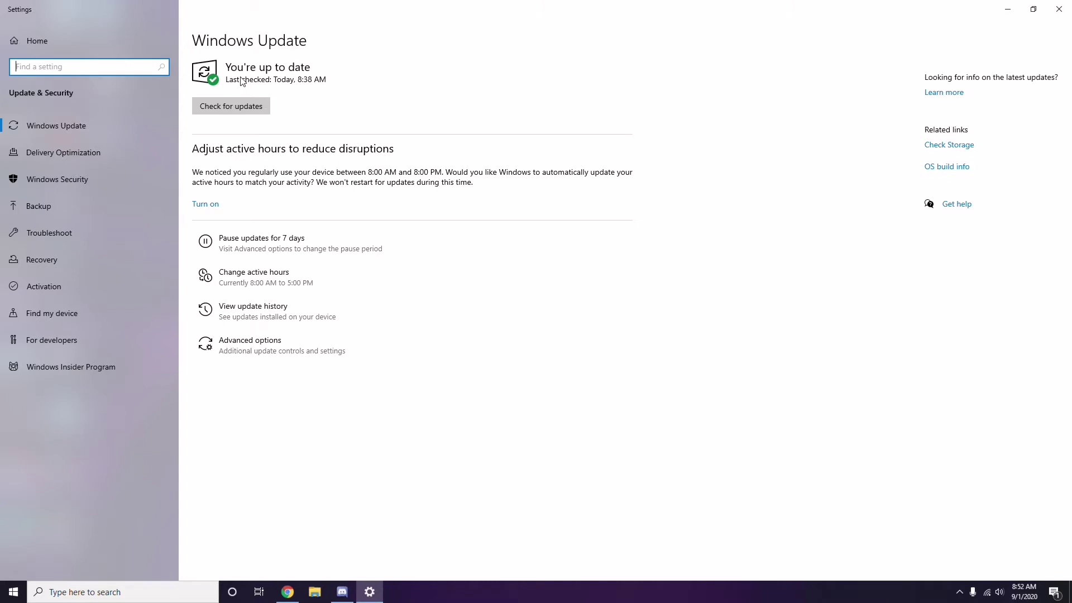
{"action": "left_click", "coordinate": [1060, 9]}
{"action": "right_click", "coordinate": [452, 96]}
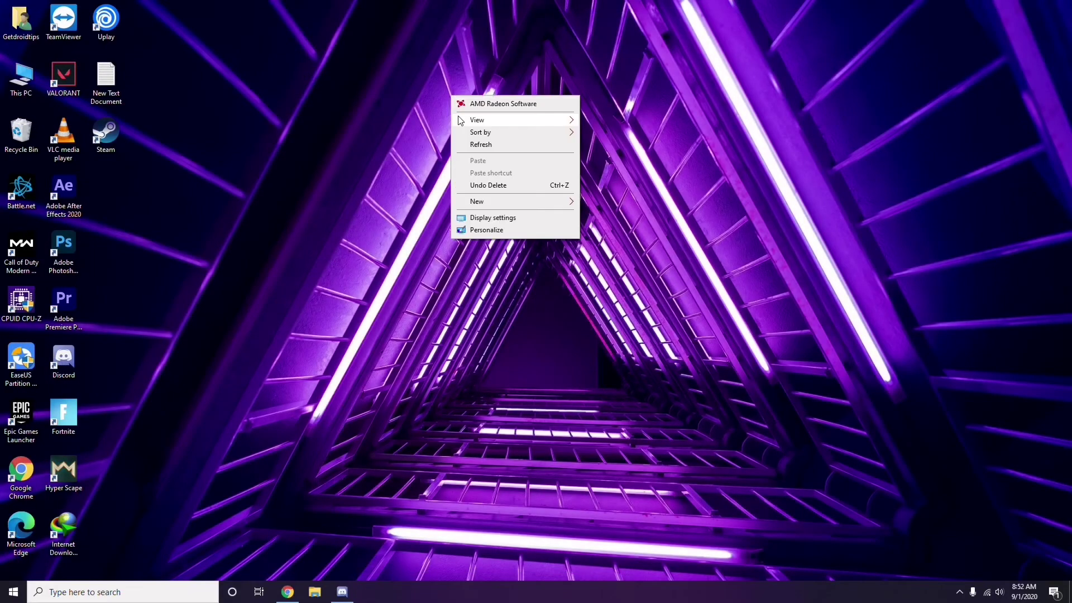
{"action": "left_click", "coordinate": [466, 145]}
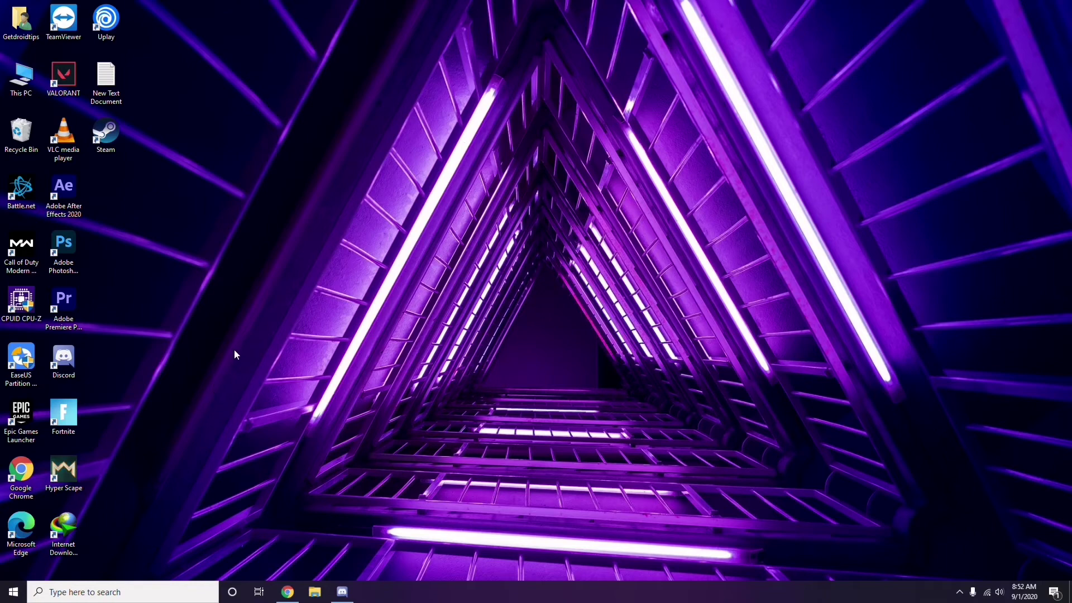
Search Windows for "settings" and view the Windows update history under Update & Security.
{"action": "left_click", "coordinate": [63, 593]}
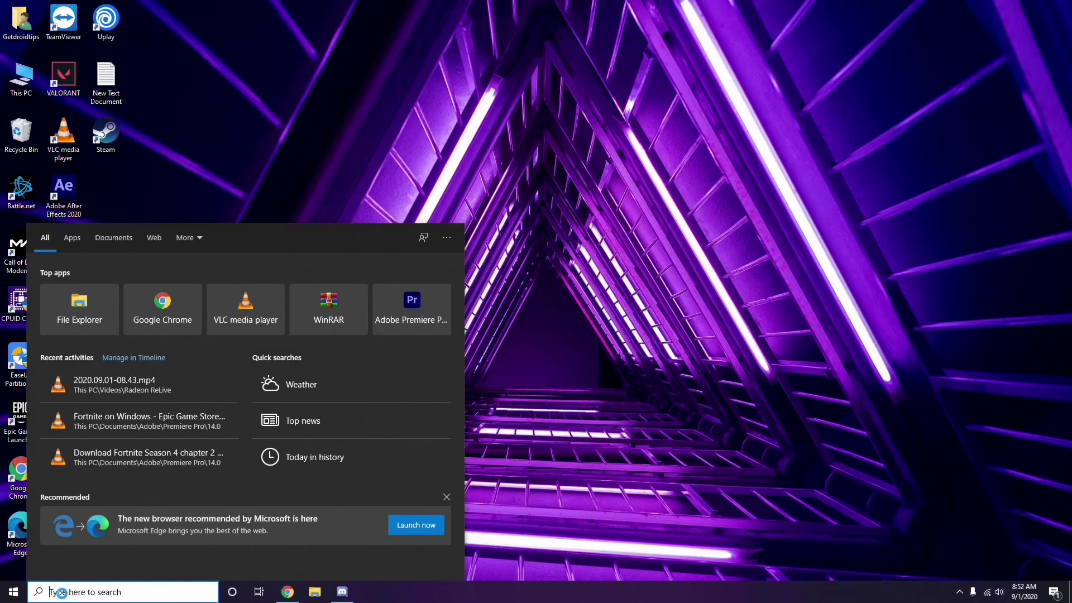
{"action": "type", "text": "sett"}
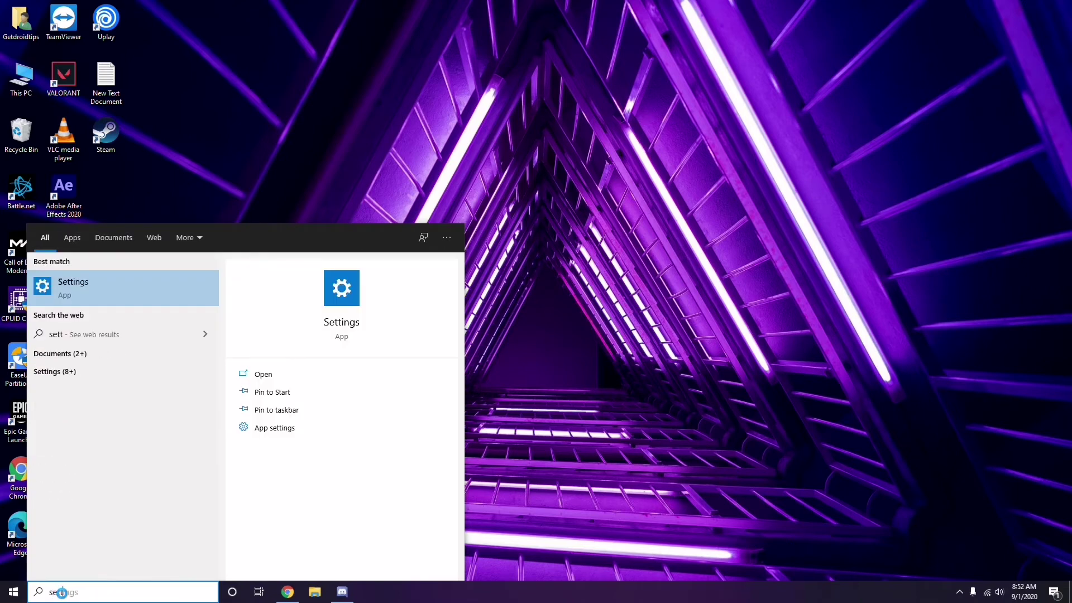
{"action": "type", "text": "ings"}
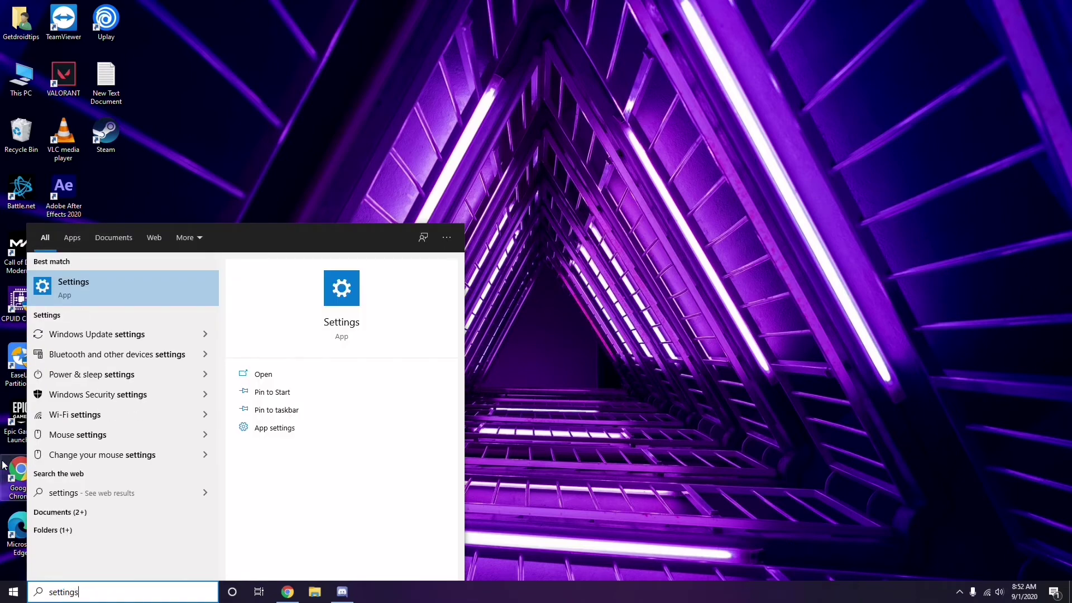
{"action": "left_click", "coordinate": [119, 293]}
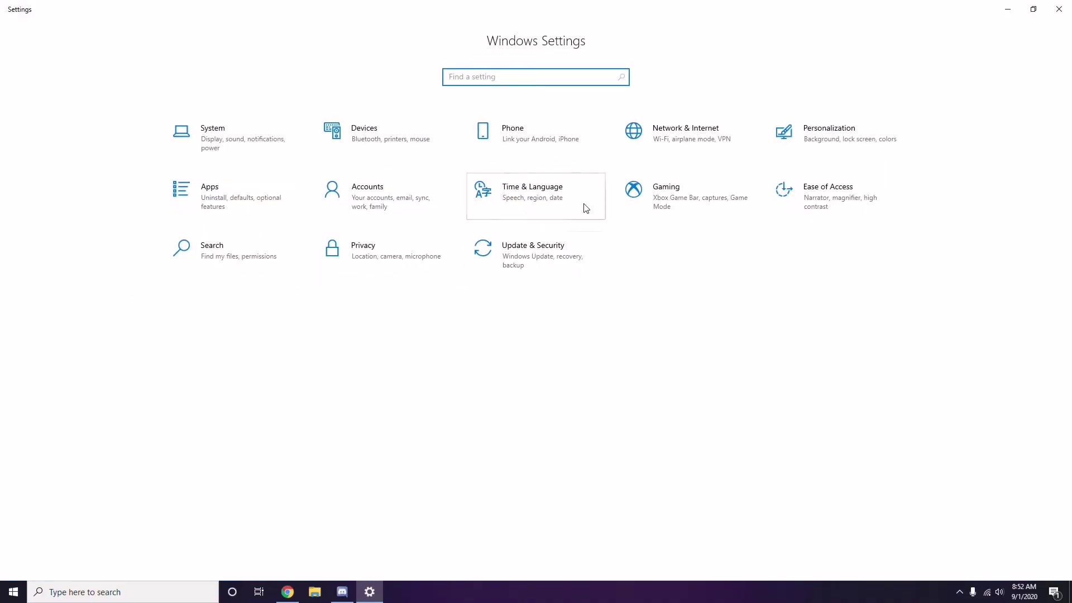
{"action": "left_click", "coordinate": [537, 266]}
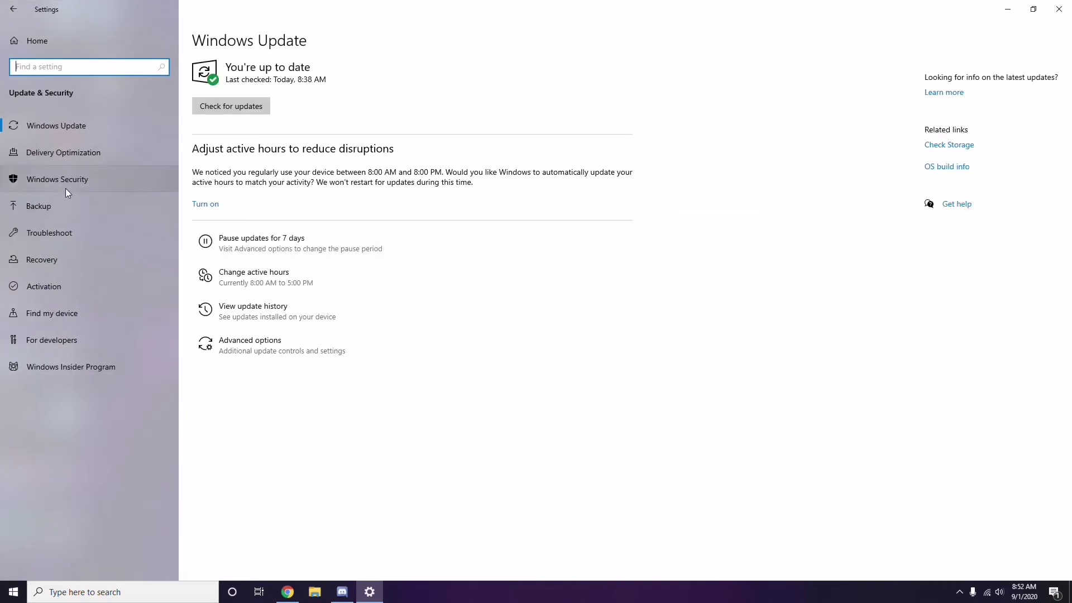
{"action": "left_click", "coordinate": [255, 311]}
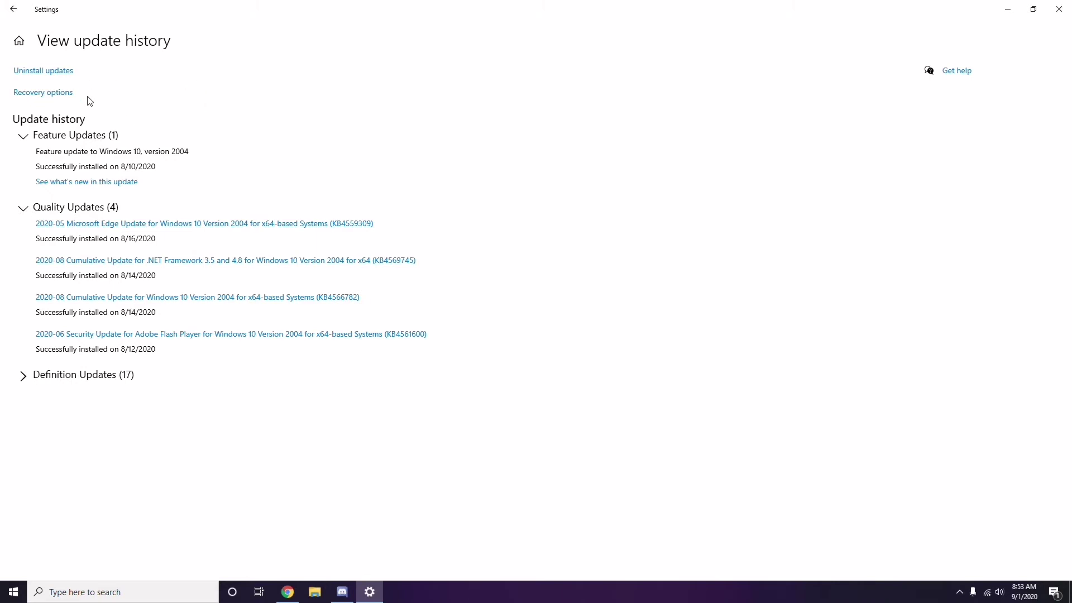
Examine the uninstall option for update KB2565063 of Microsoft Visual C++ 2010 x64 Redistributable, and close Installed Updates and Settings.
{"action": "left_click", "coordinate": [54, 74]}
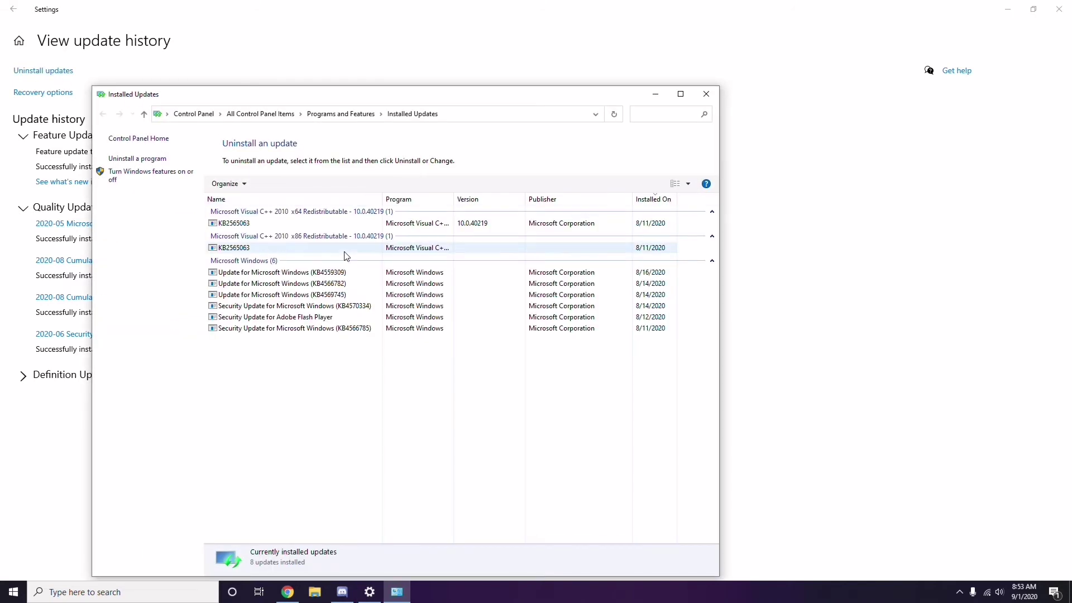
{"action": "right_click", "coordinate": [246, 228]}
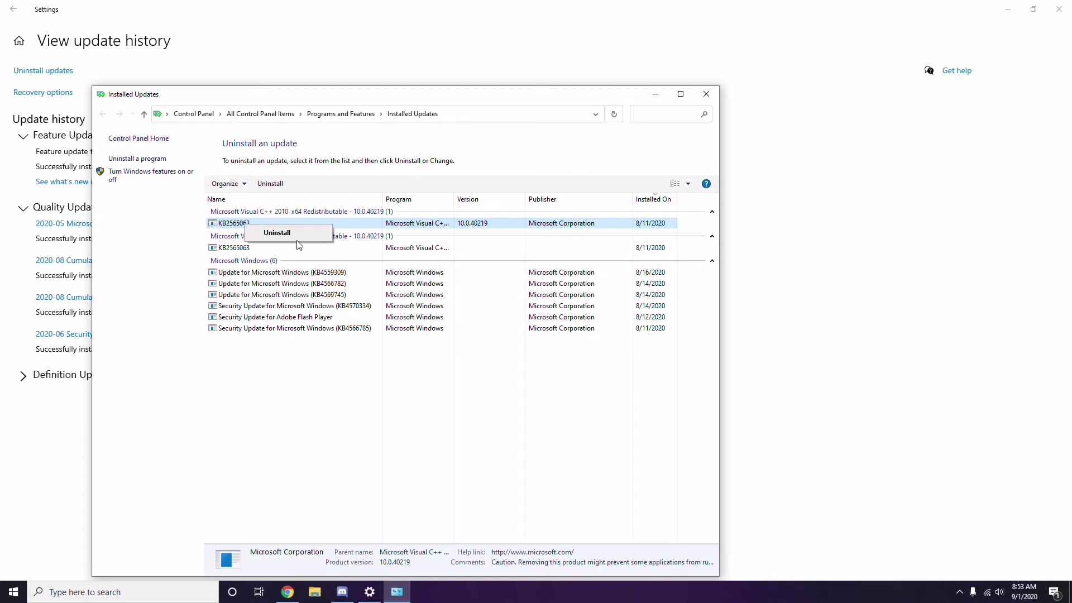
{"action": "left_click", "coordinate": [737, 215]}
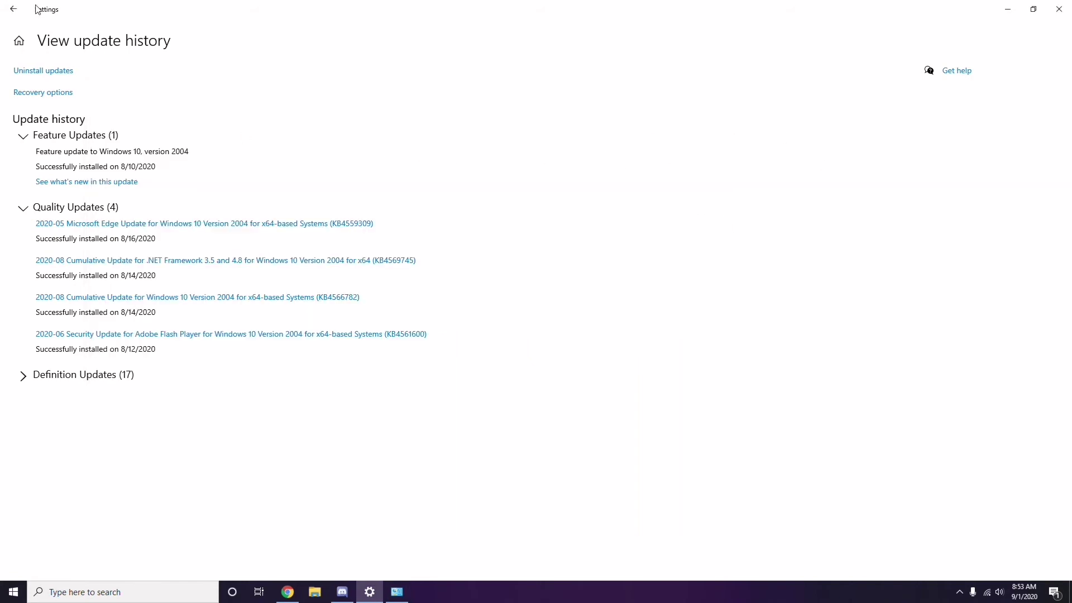
{"action": "left_click", "coordinate": [18, 14]}
{"action": "left_click", "coordinate": [16, 12]}
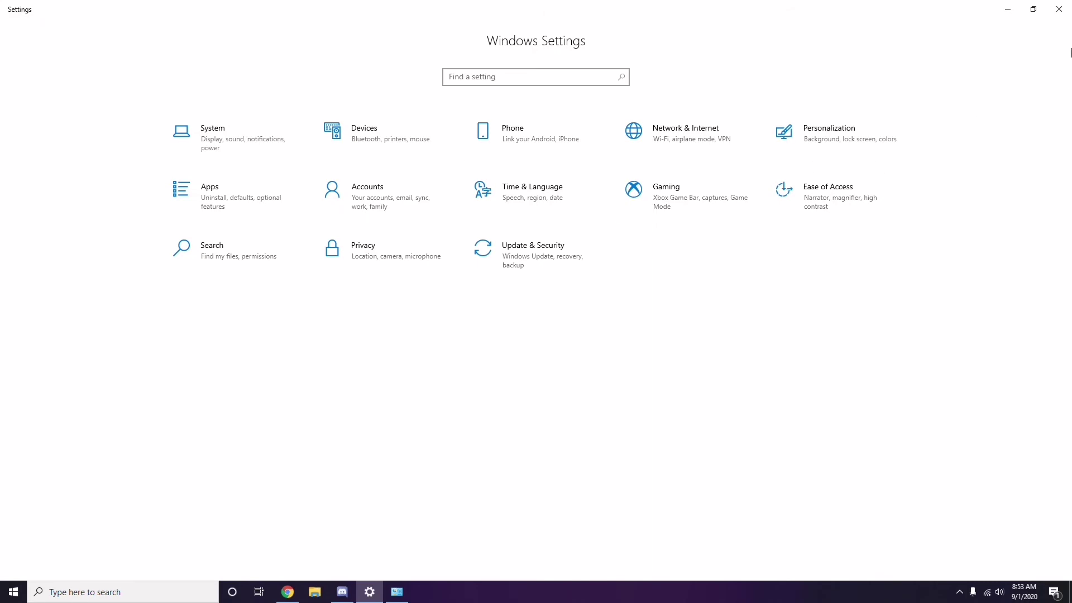
{"action": "left_click", "coordinate": [1059, 11]}
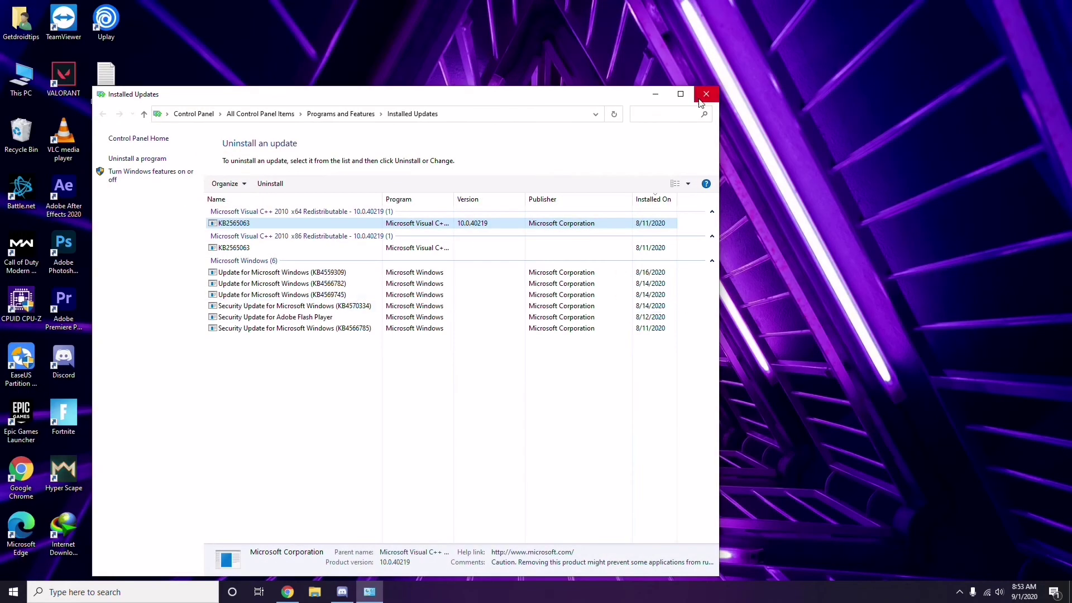
{"action": "left_click", "coordinate": [706, 94]}
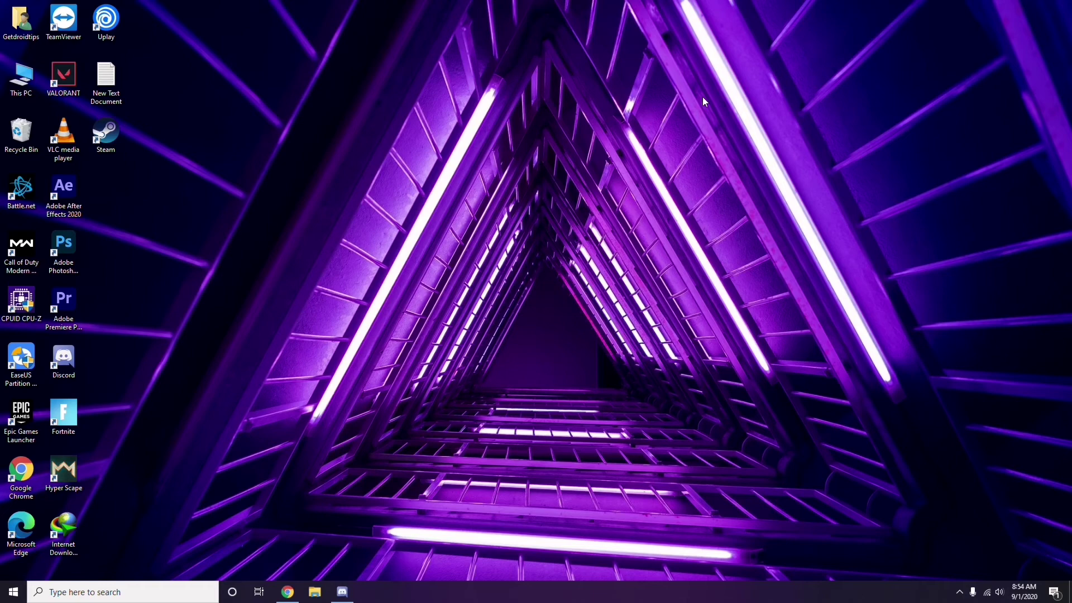
Open the temporary files folder by running %temp% from the Run dialog.
{"action": "key", "text": "super+r"}
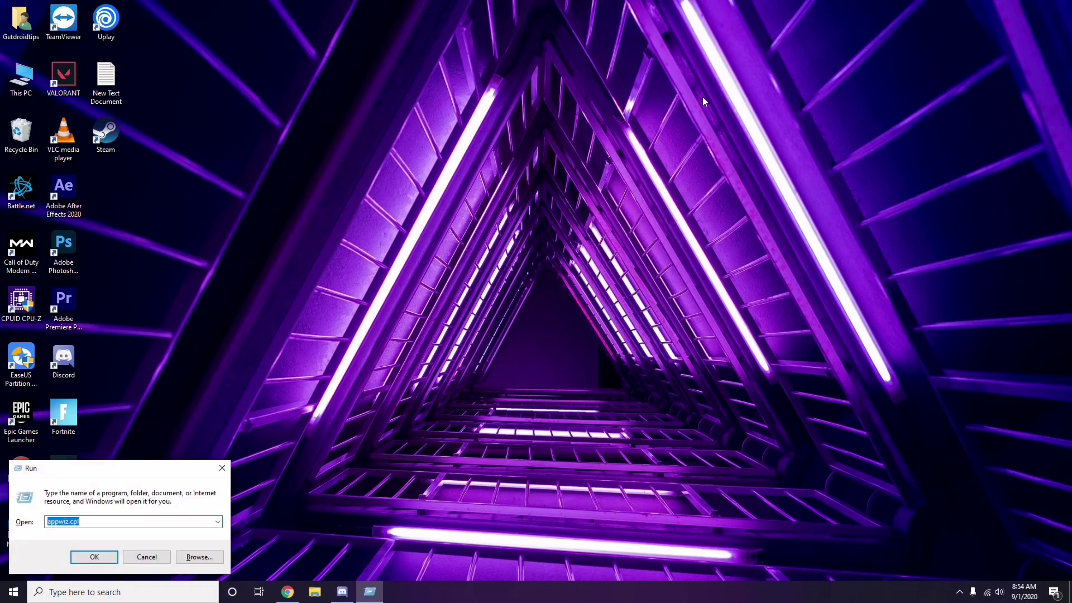
{"action": "key", "text": "BackSpace"}
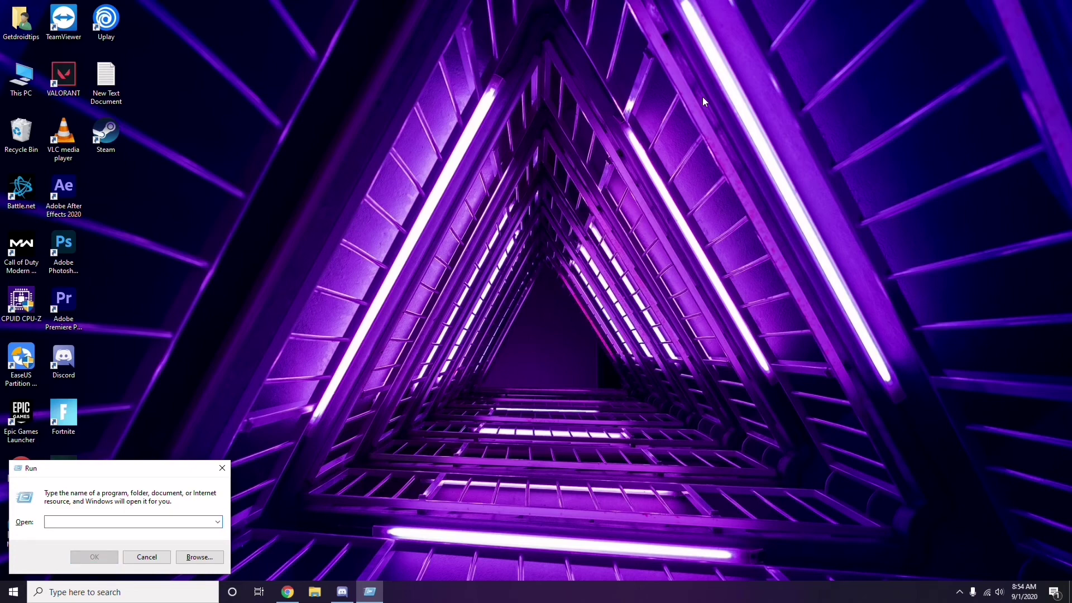
{"action": "type", "text": "%"}
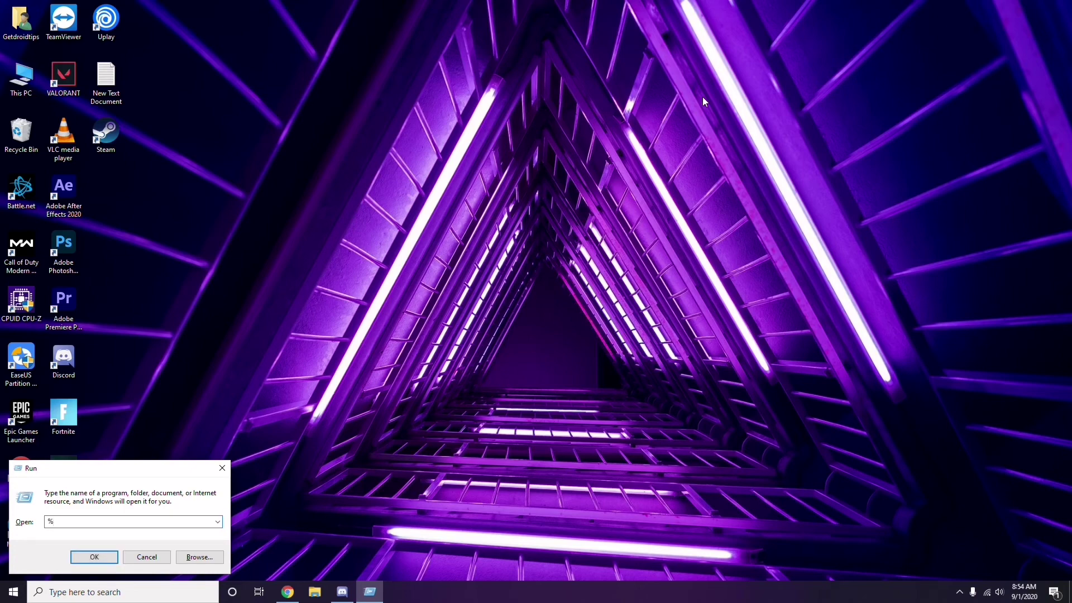
{"action": "type", "text": "temp%"}
{"action": "left_click", "coordinate": [95, 558]}
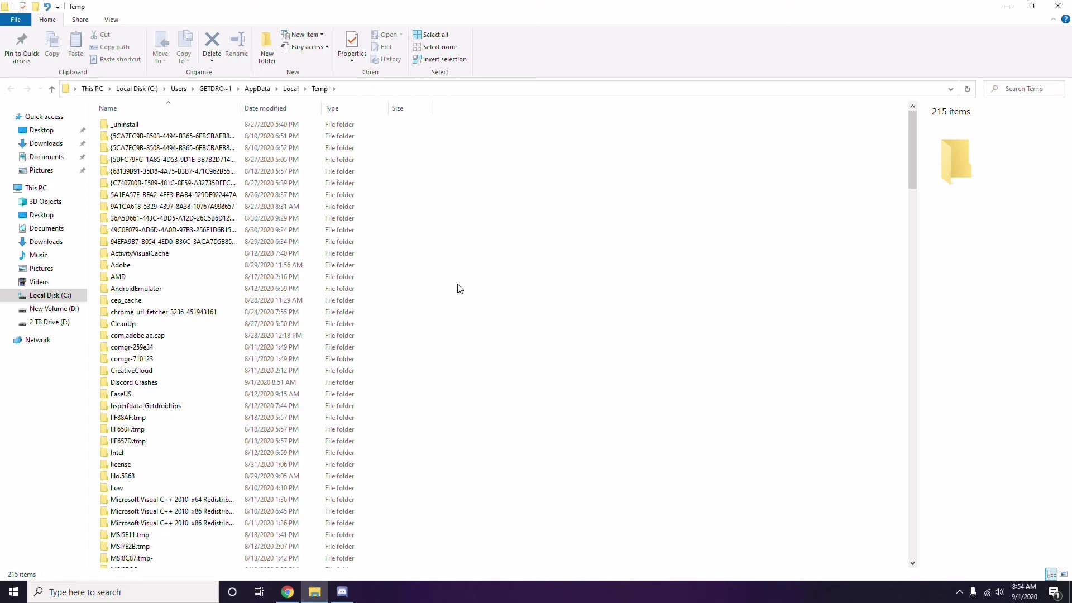
Select all items in the Temp folder, clear the selection and close the folder.
{"action": "key", "text": "ctrl+a"}
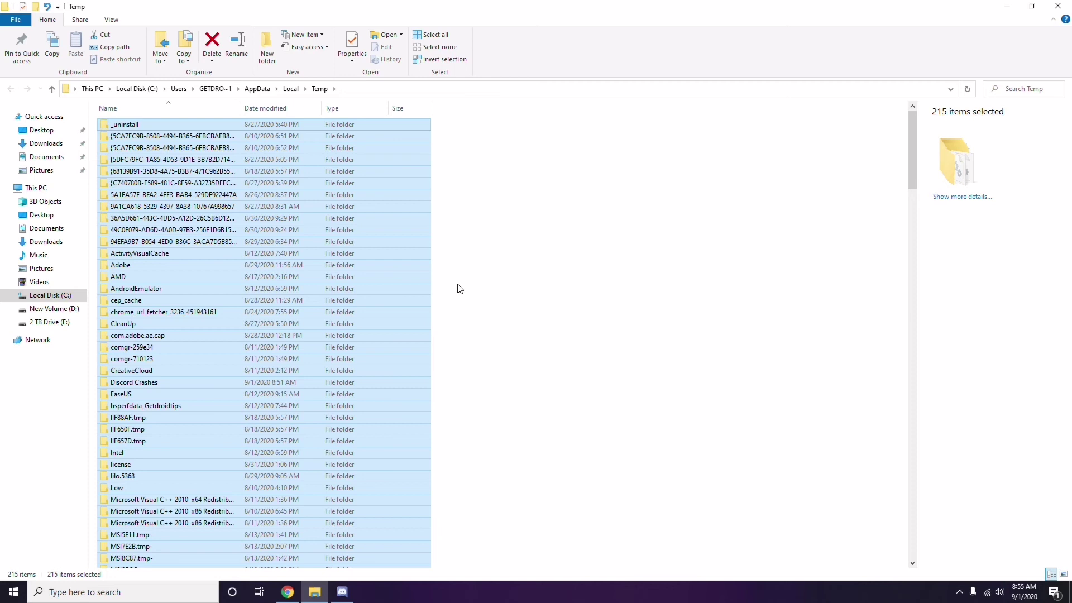
{"action": "left_click", "coordinate": [517, 285]}
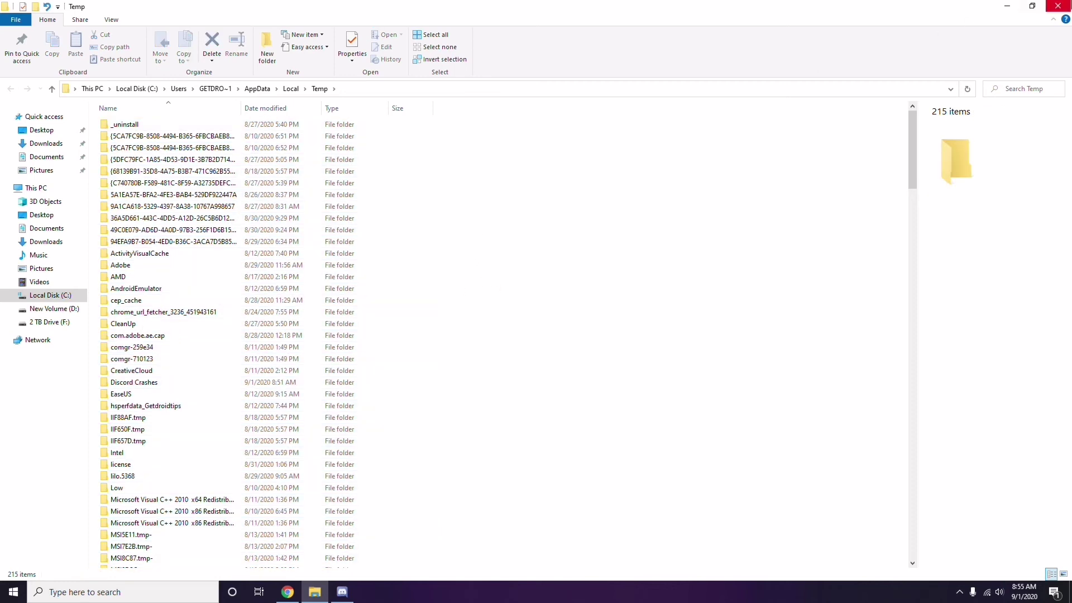
{"action": "left_click", "coordinate": [1058, 6]}
{"action": "right_click", "coordinate": [414, 166]}
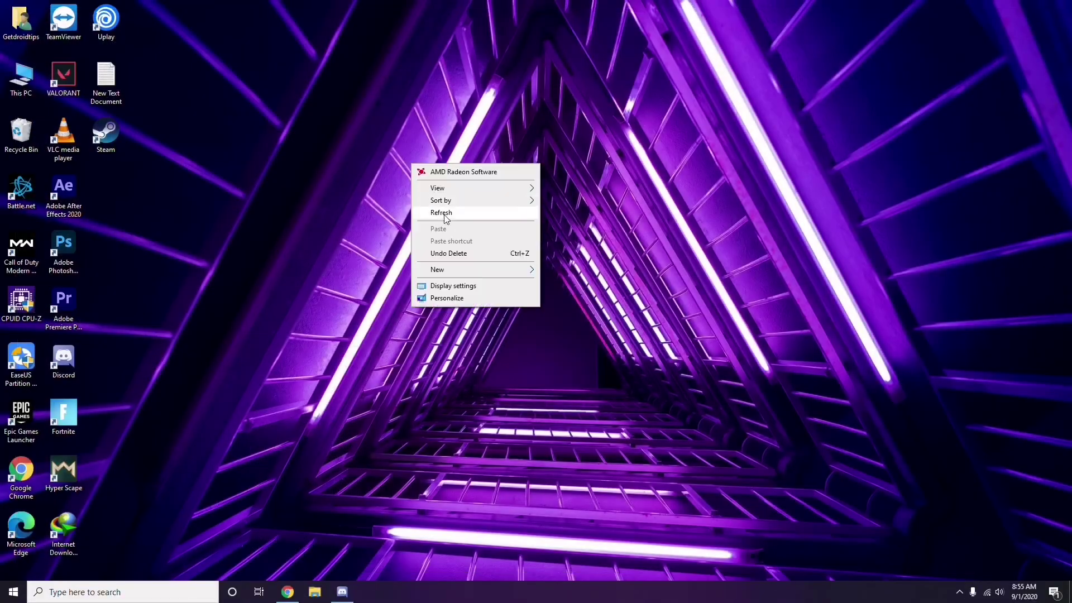
{"action": "left_click", "coordinate": [444, 215]}
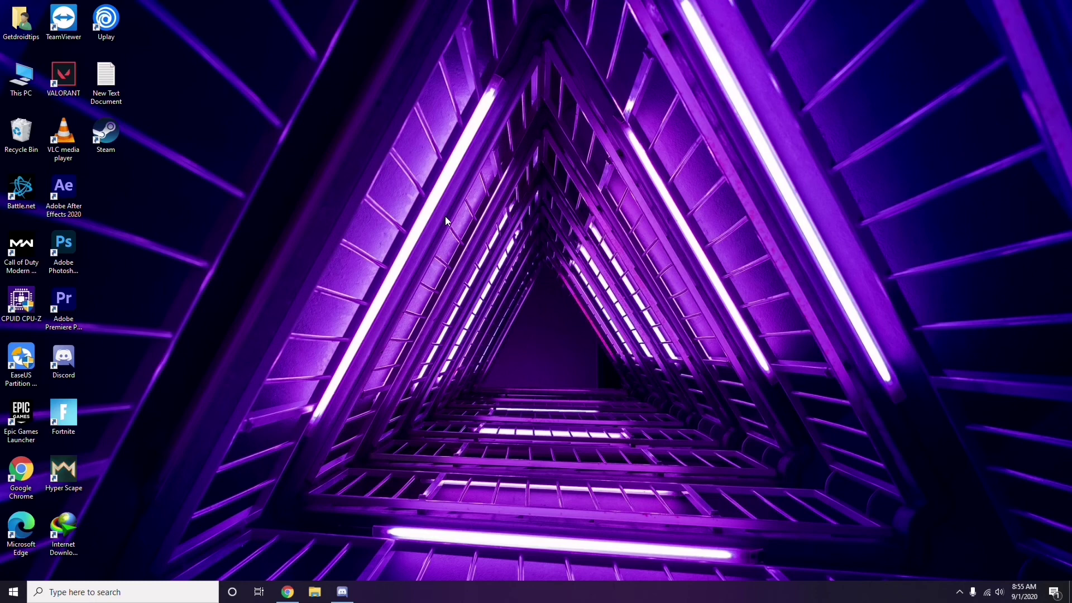
Open AMD Radeon Software, check the driver and software version information and close it.
{"action": "left_click", "coordinate": [960, 592]}
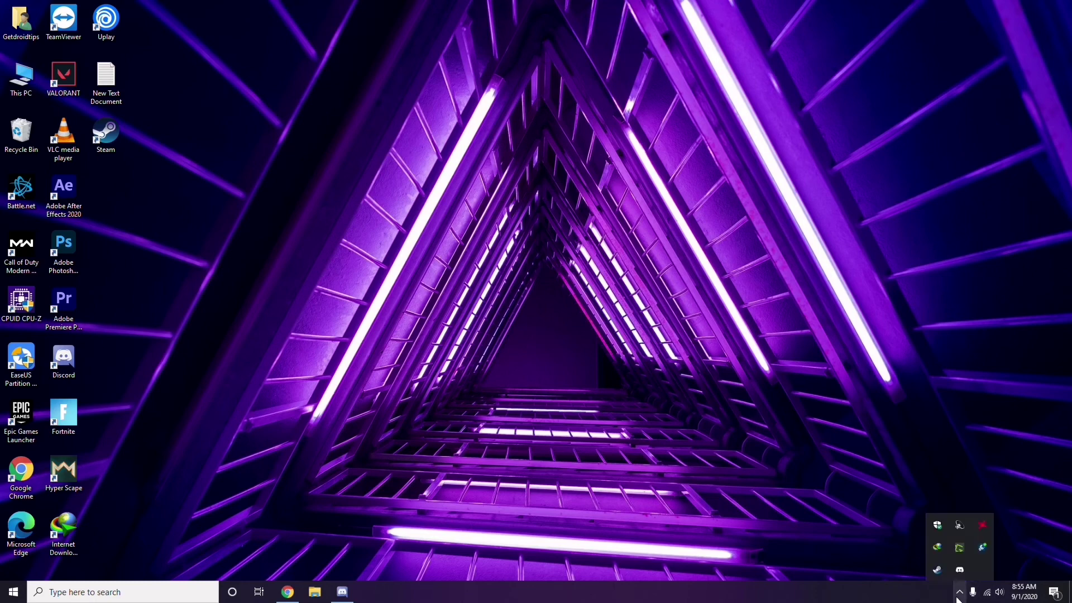
{"action": "left_click", "coordinate": [983, 526]}
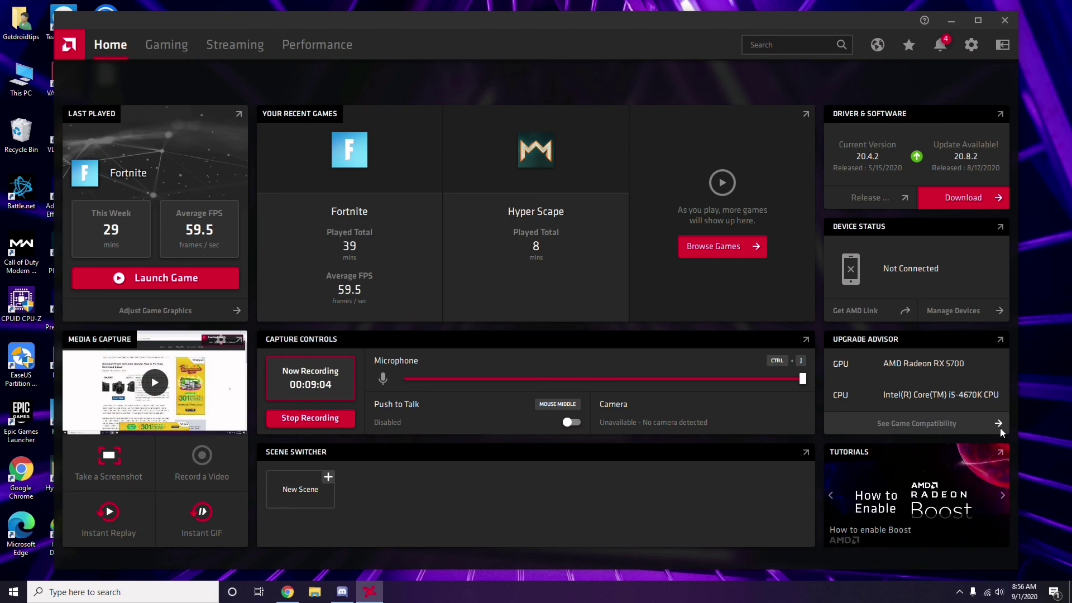
{"action": "left_click", "coordinate": [1008, 22]}
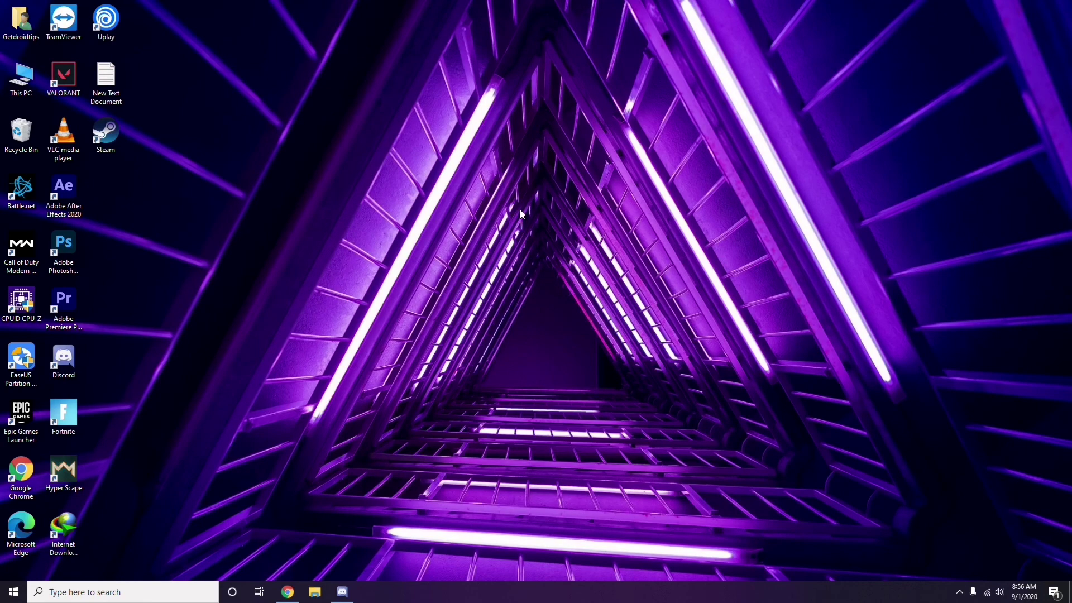
{"action": "left_click", "coordinate": [16, 595]}
{"action": "left_click", "coordinate": [483, 414]}
{"action": "right_click", "coordinate": [294, 257]}
{"action": "left_click", "coordinate": [327, 306]}
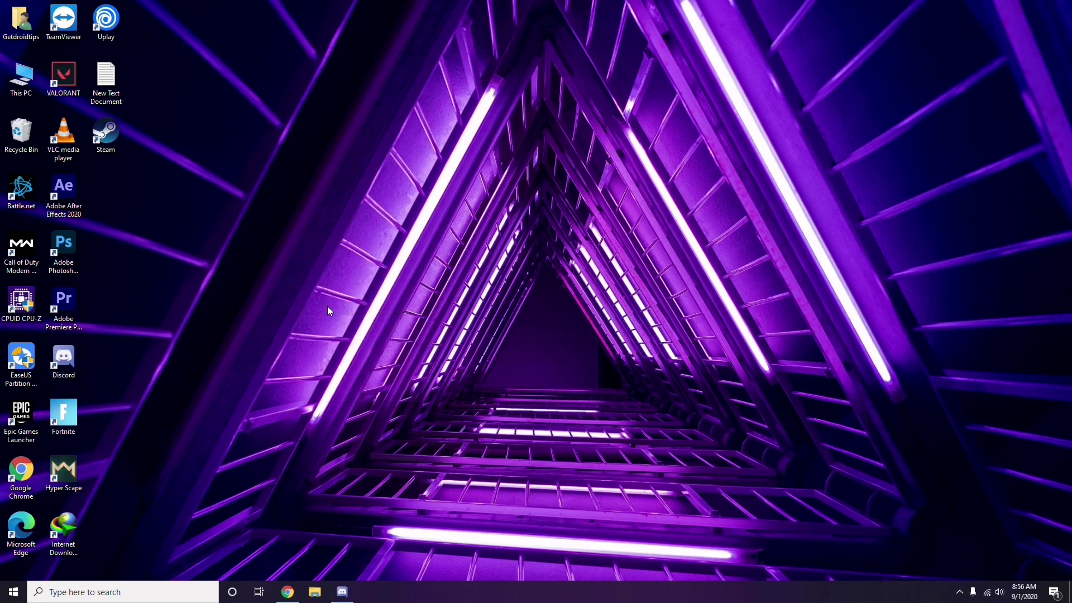